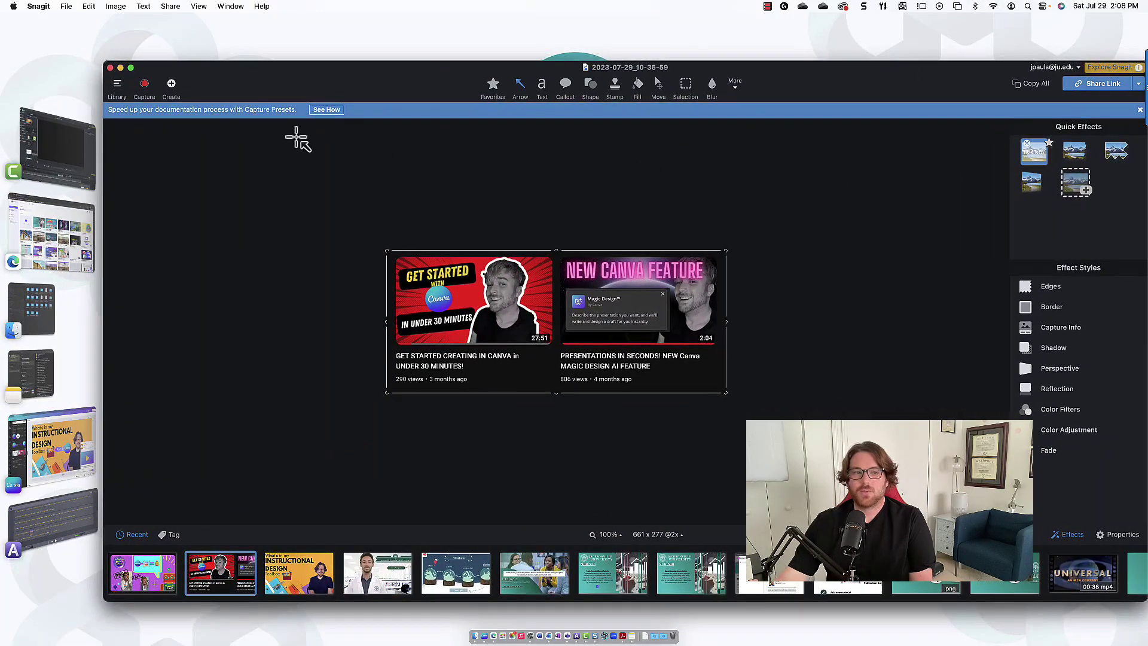
Step: Minimize Snagit and bring forward the Edge browser showing the Genially creations dashboard
{"action": "left_click", "coordinate": [121, 68]}
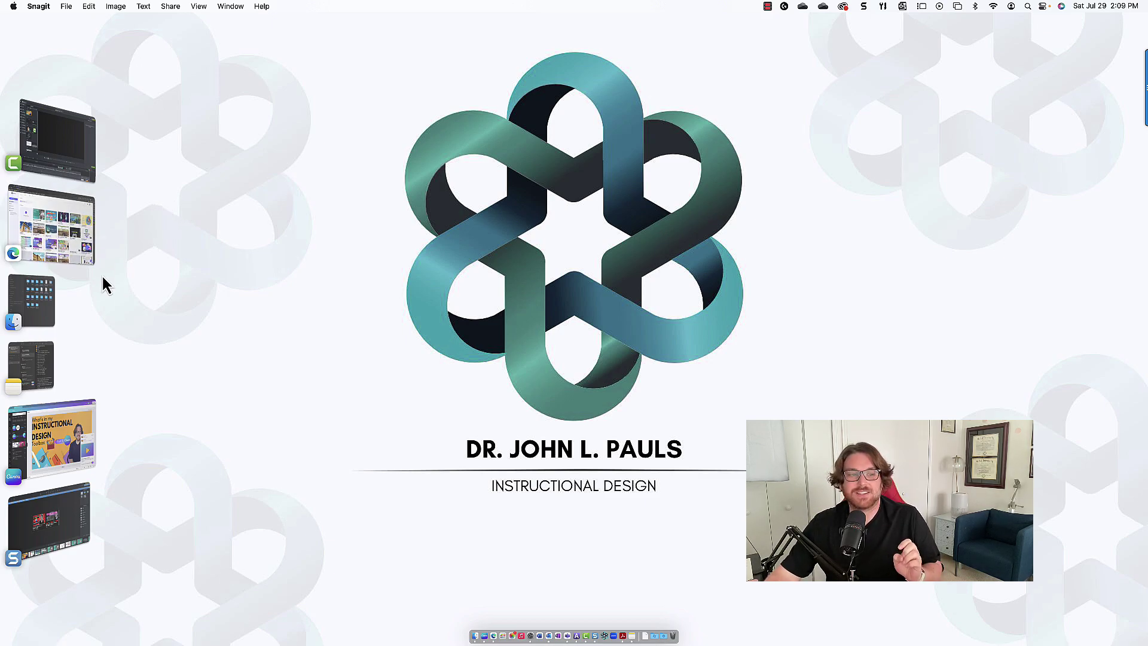
{"action": "left_click", "coordinate": [70, 223]}
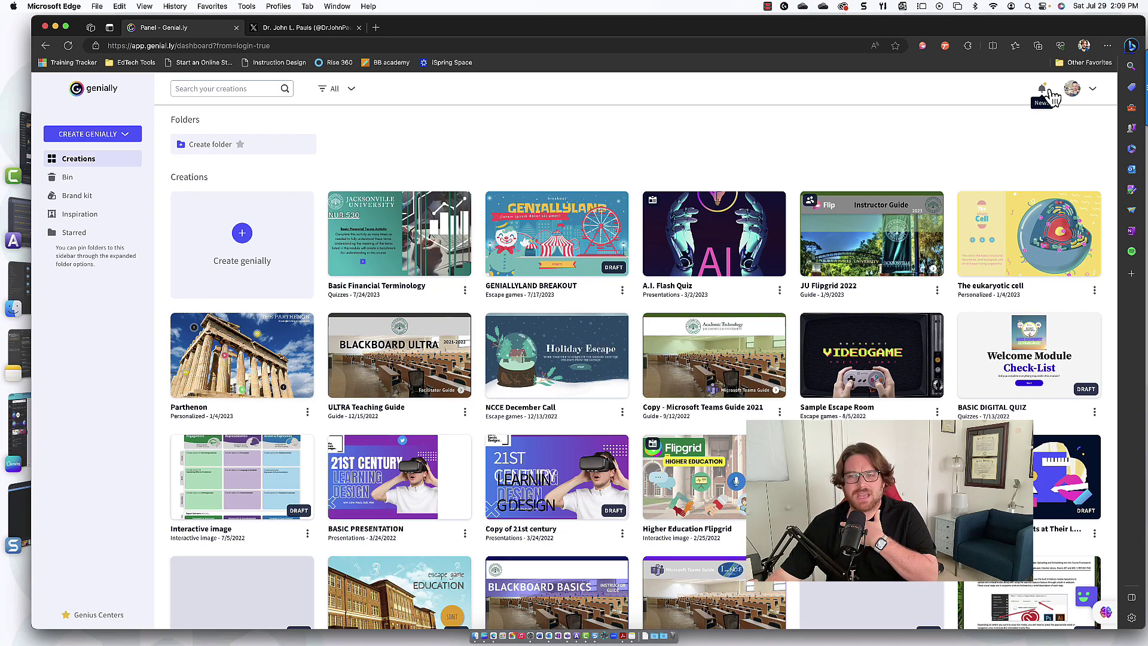
{"action": "left_click", "coordinate": [1095, 94]}
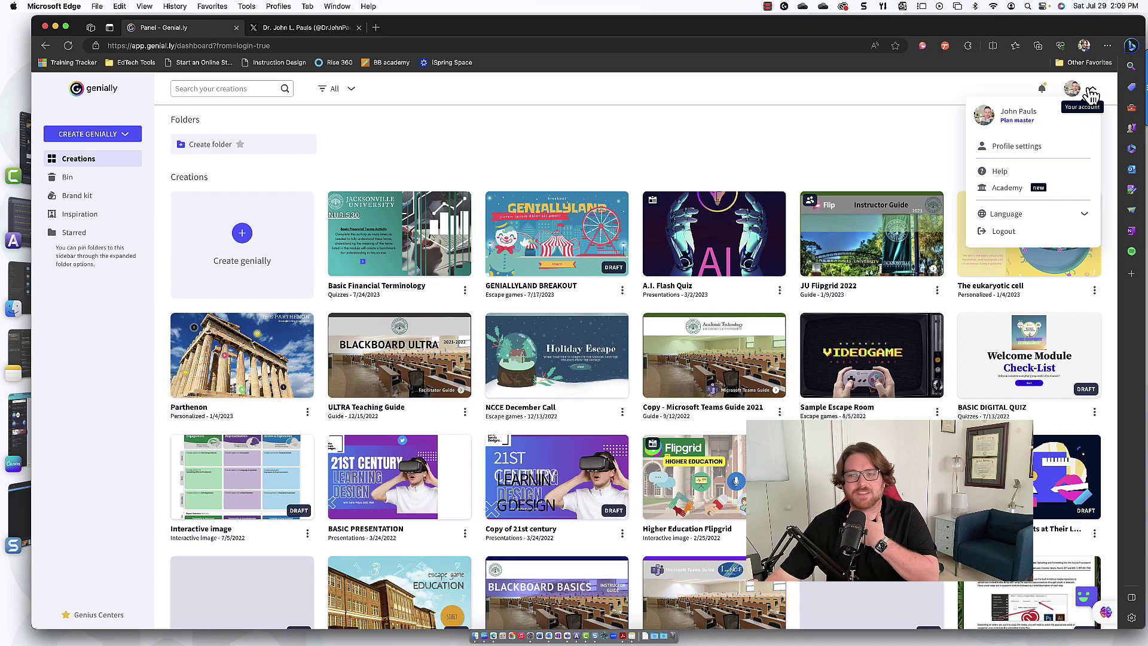
{"action": "left_click", "coordinate": [852, 145]}
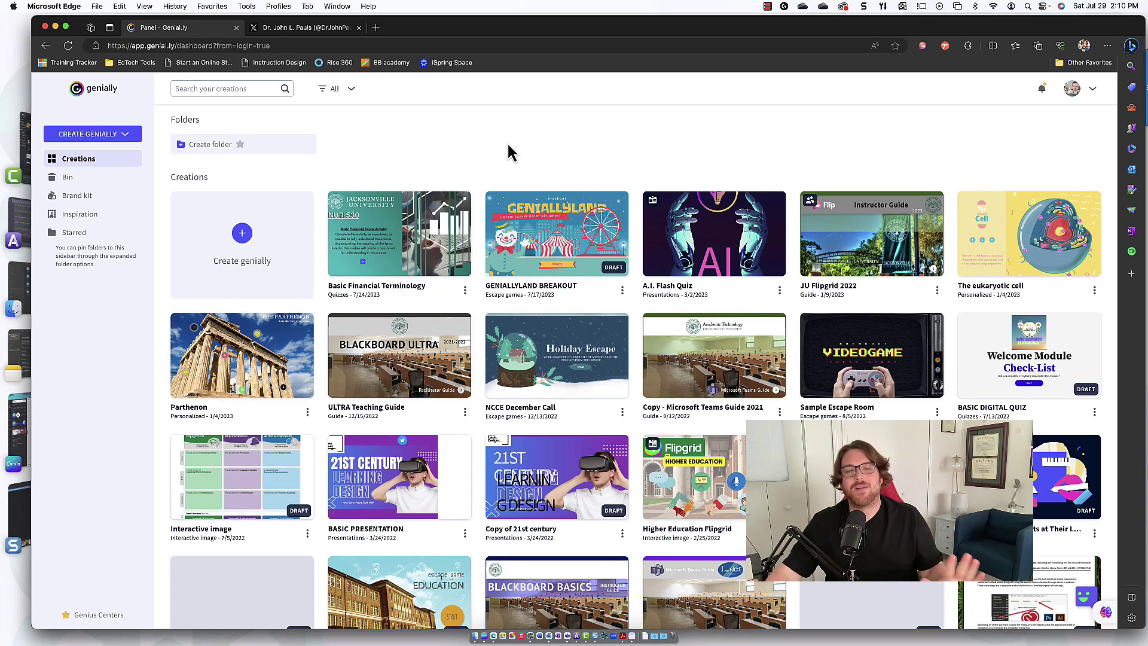
{"action": "left_click", "coordinate": [1092, 95]}
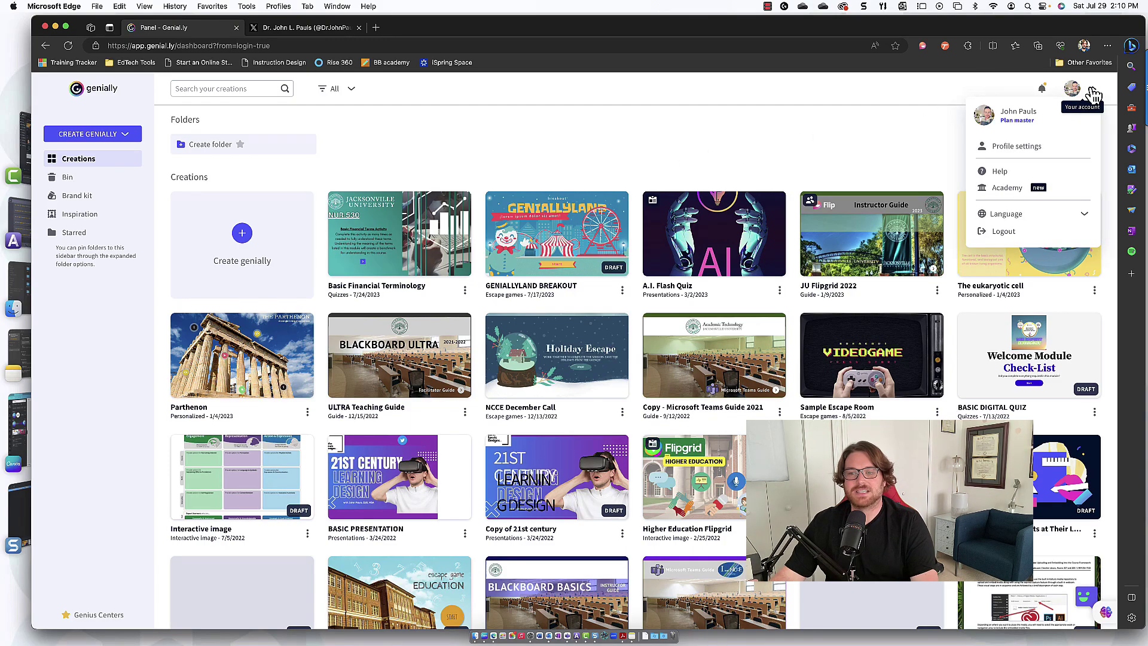
{"action": "left_click", "coordinate": [948, 132]}
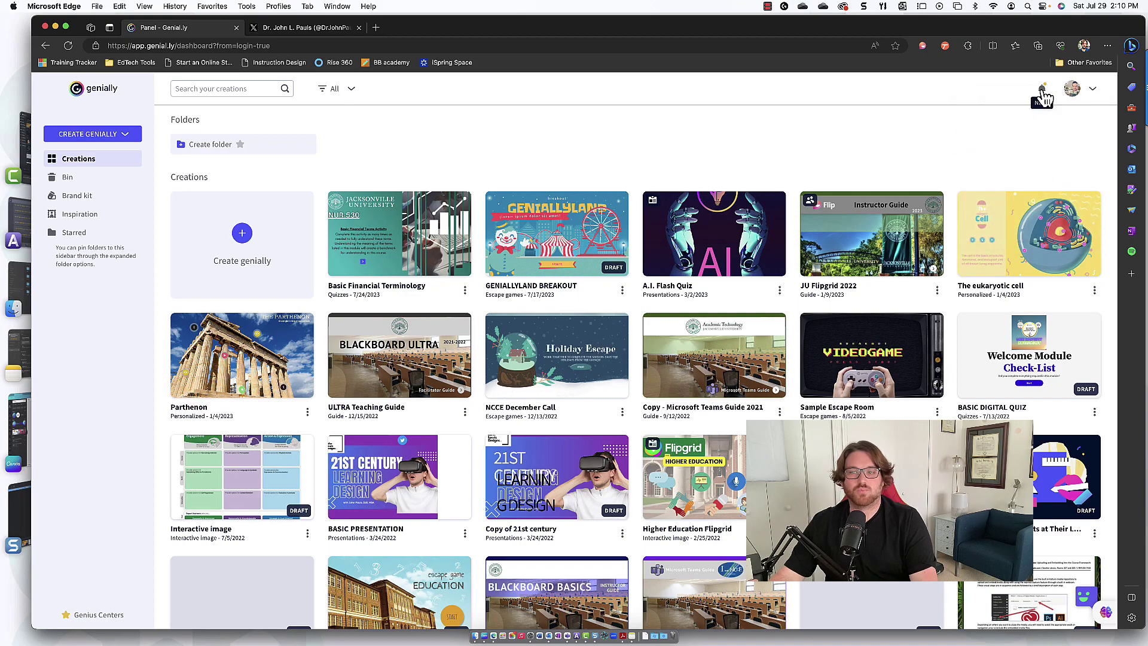
{"action": "left_click", "coordinate": [1043, 91]}
{"action": "left_click", "coordinate": [768, 127]}
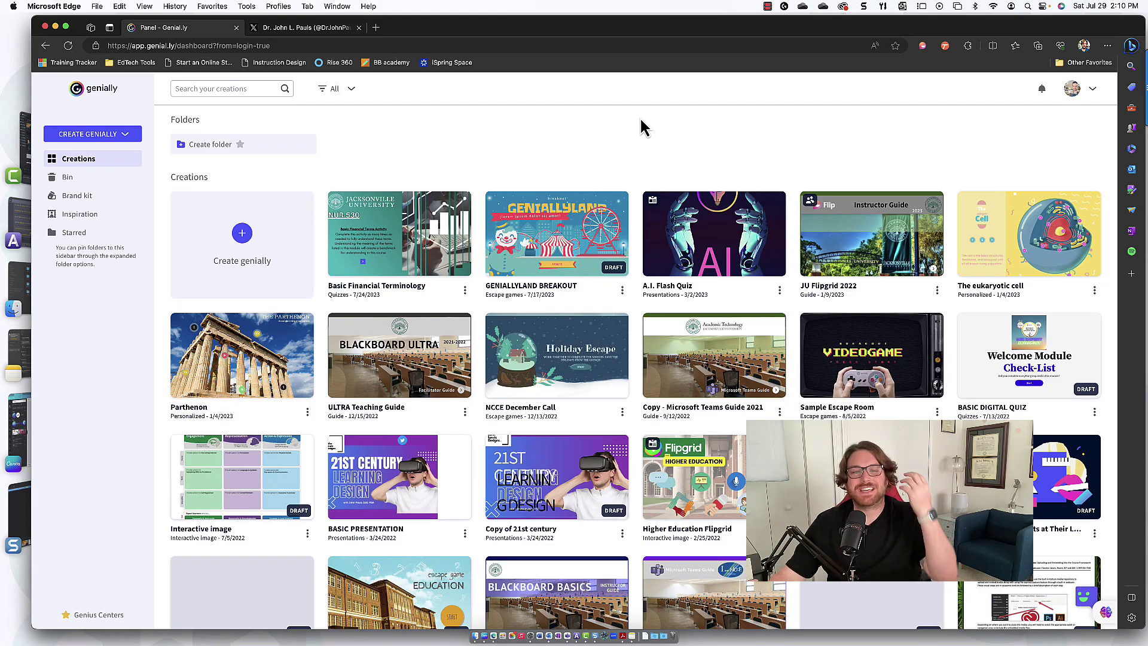
Step: Find the Copy - Microsoft Teams Guide 2021 card in Creations and open it in the editor
{"action": "left_click", "coordinate": [83, 166]}
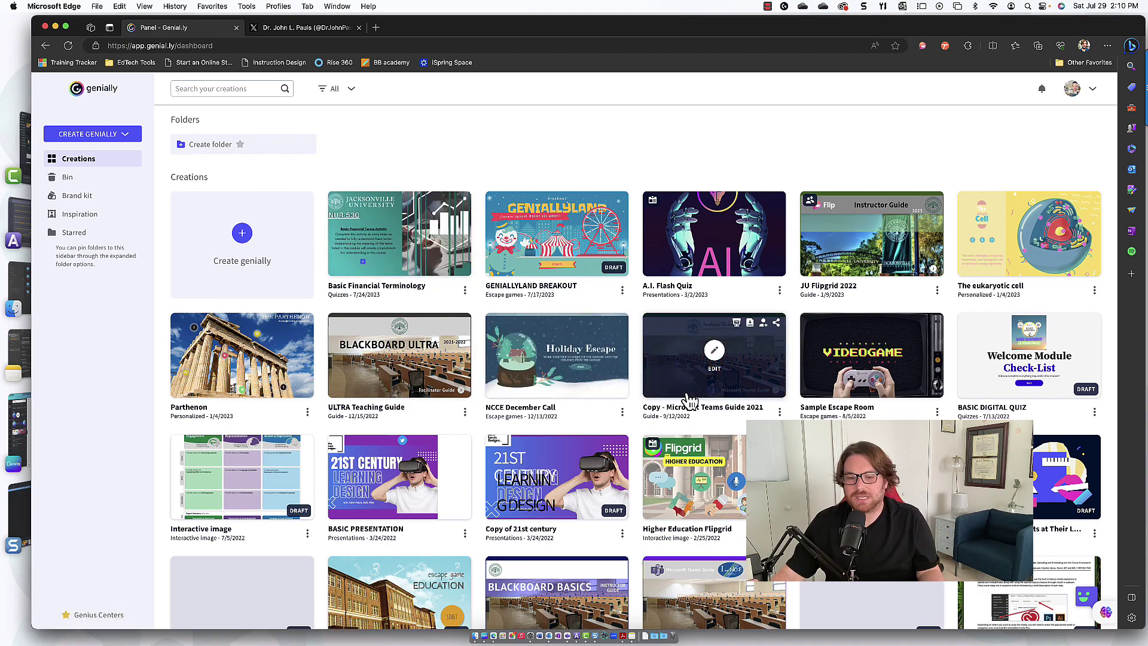
{"action": "scroll", "coordinate": [689, 399], "scroll_direction": "down", "scroll_amount": 3}
{"action": "scroll", "coordinate": [689, 399], "scroll_direction": "down", "scroll_amount": 1}
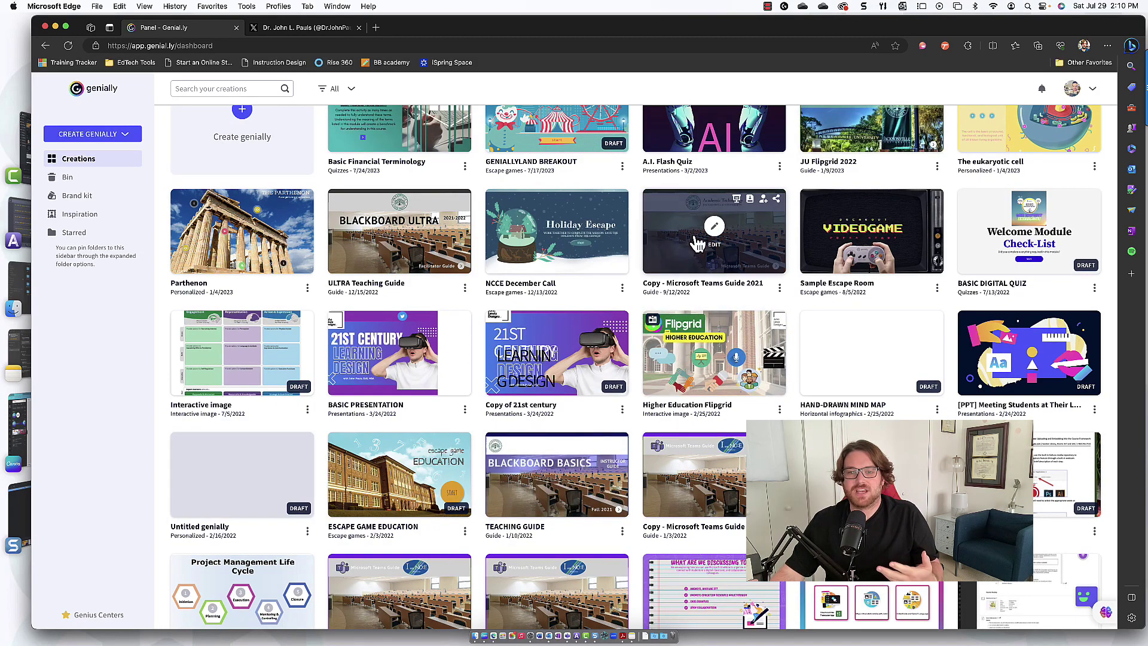
{"action": "left_click", "coordinate": [697, 242]}
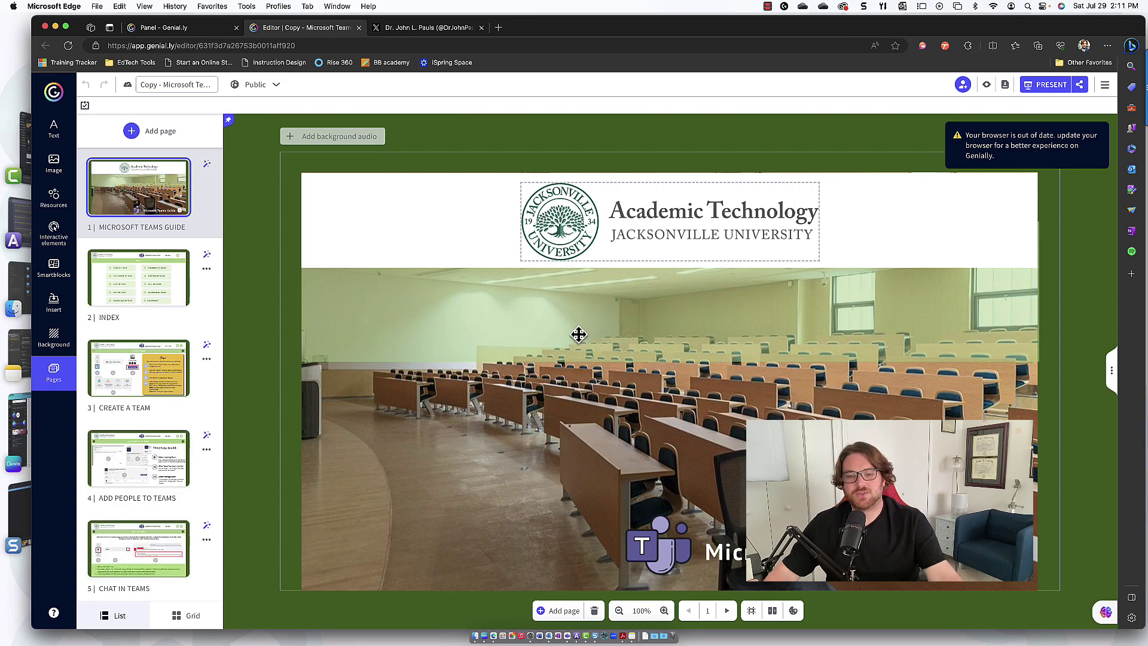
Step: Step through the INDEX, CREATE A TEAM, ADD PEOPLE TO TEAM and CHAT IN TEAMS pages
{"action": "left_click", "coordinate": [130, 289]}
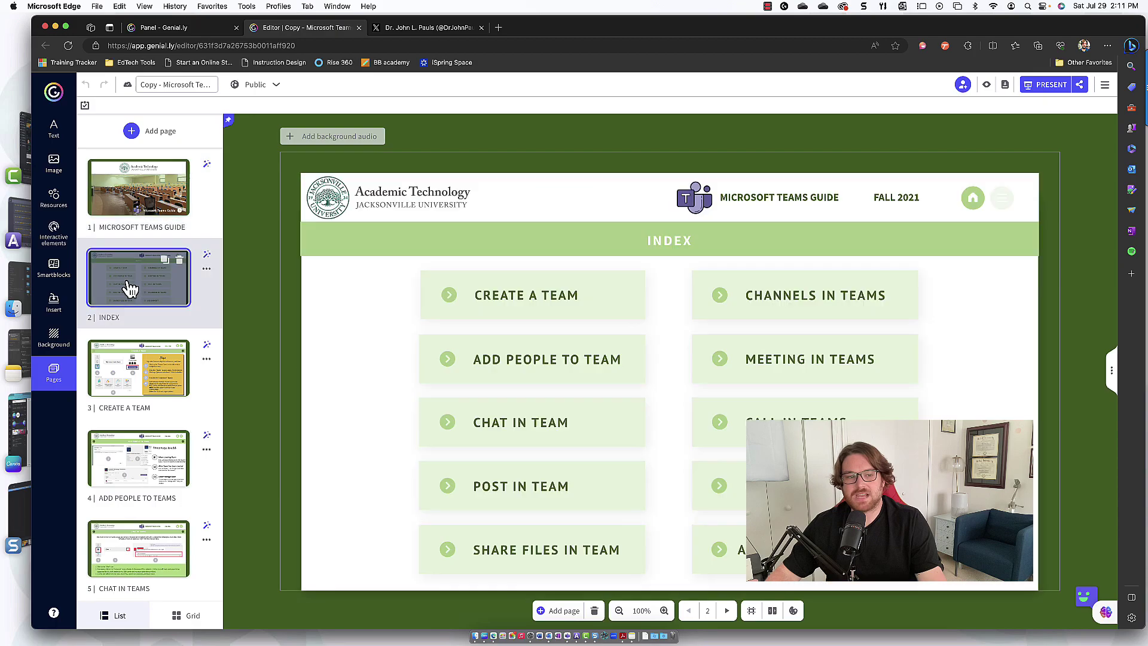
{"action": "left_click", "coordinate": [137, 357]}
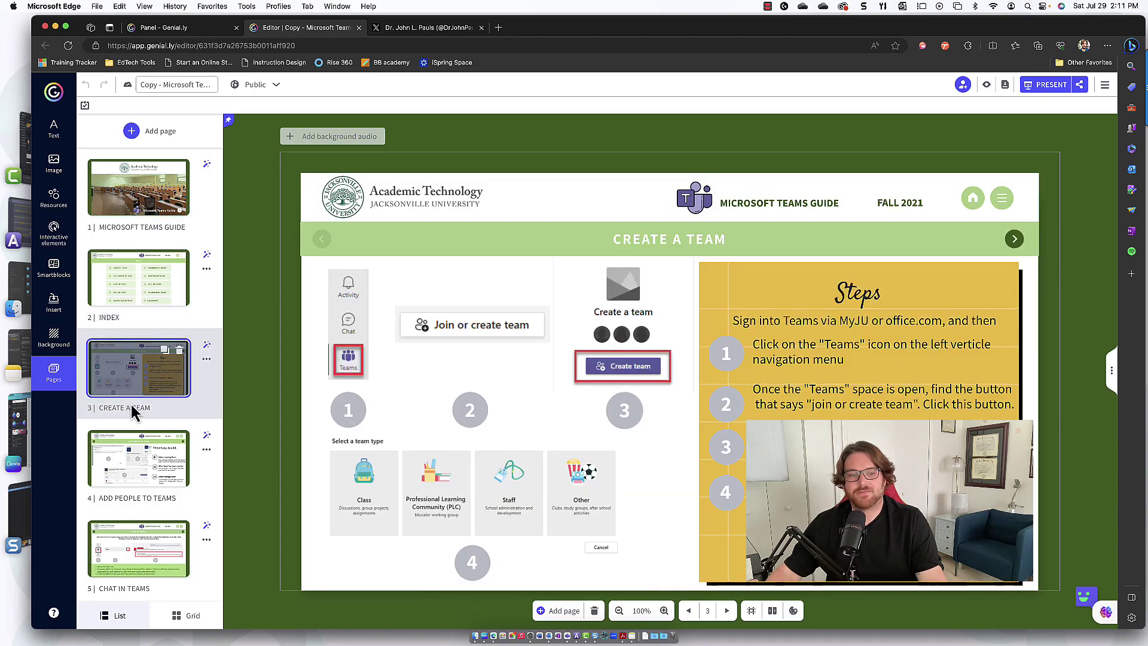
{"action": "left_click", "coordinate": [137, 473]}
{"action": "scroll", "coordinate": [137, 472], "scroll_direction": "down", "scroll_amount": 2}
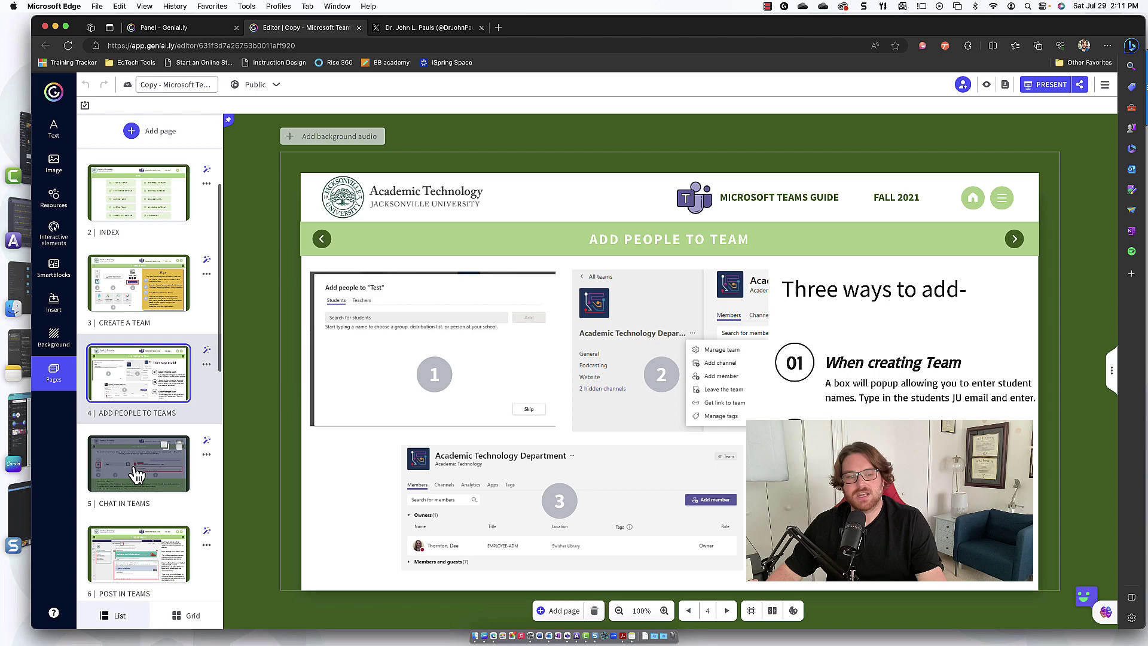
{"action": "left_click", "coordinate": [137, 472]}
{"action": "scroll", "coordinate": [144, 290], "scroll_direction": "up", "scroll_amount": 2}
Step: Return to the guide's title page and launch it as a live presentation
{"action": "left_click", "coordinate": [144, 289]}
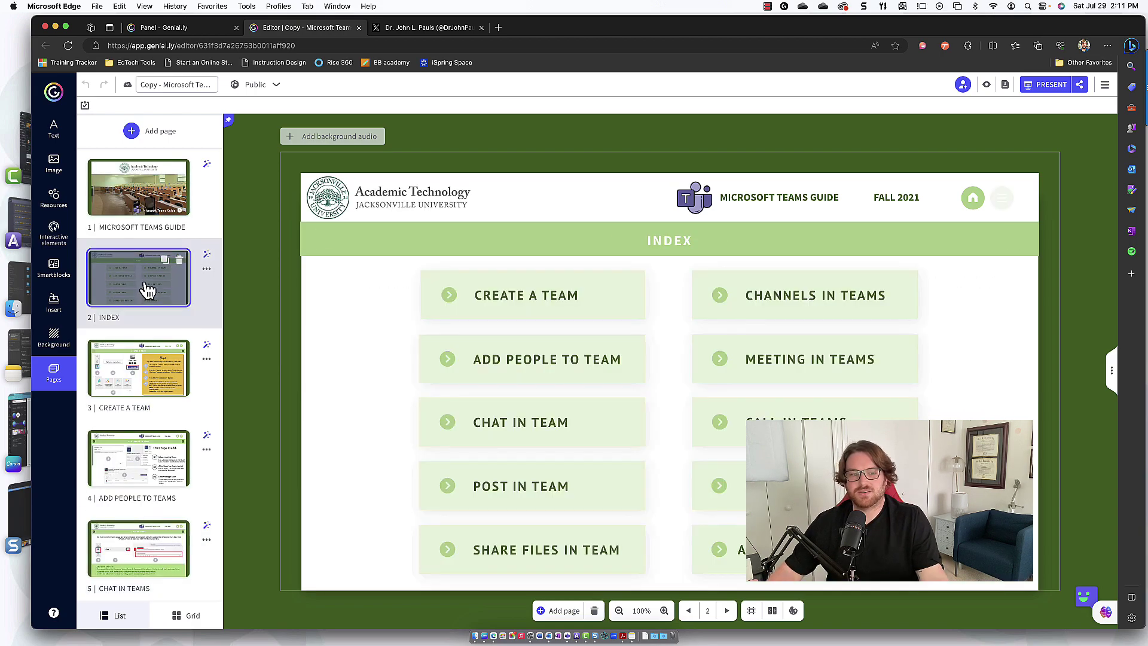
{"action": "left_click", "coordinate": [133, 190]}
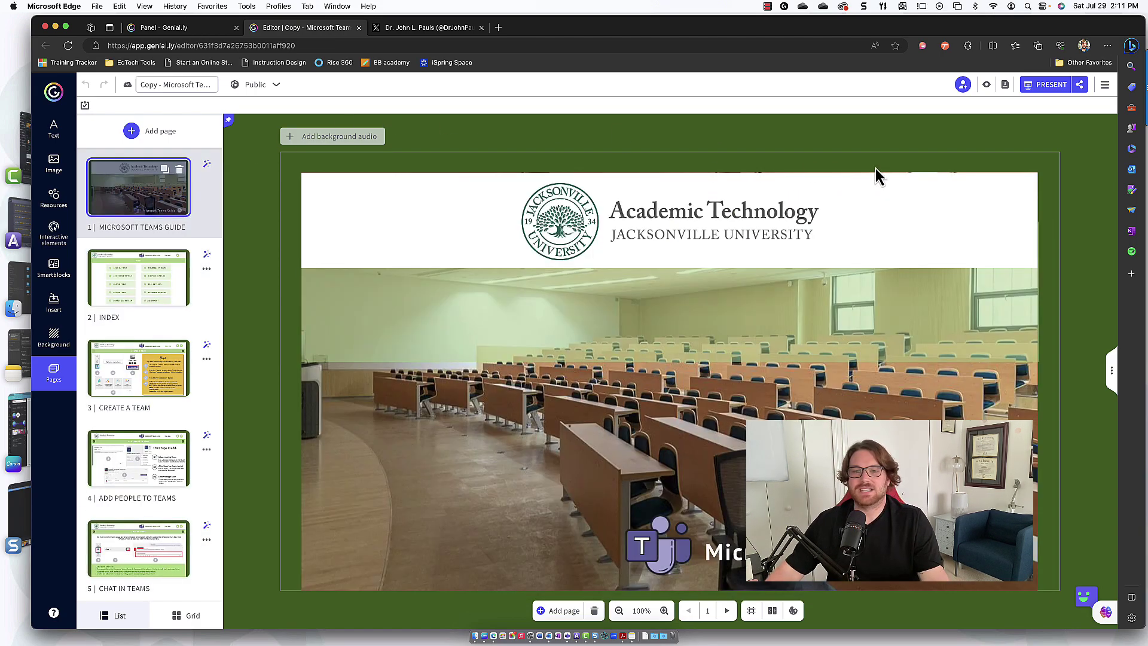
{"action": "left_click", "coordinate": [1036, 86]}
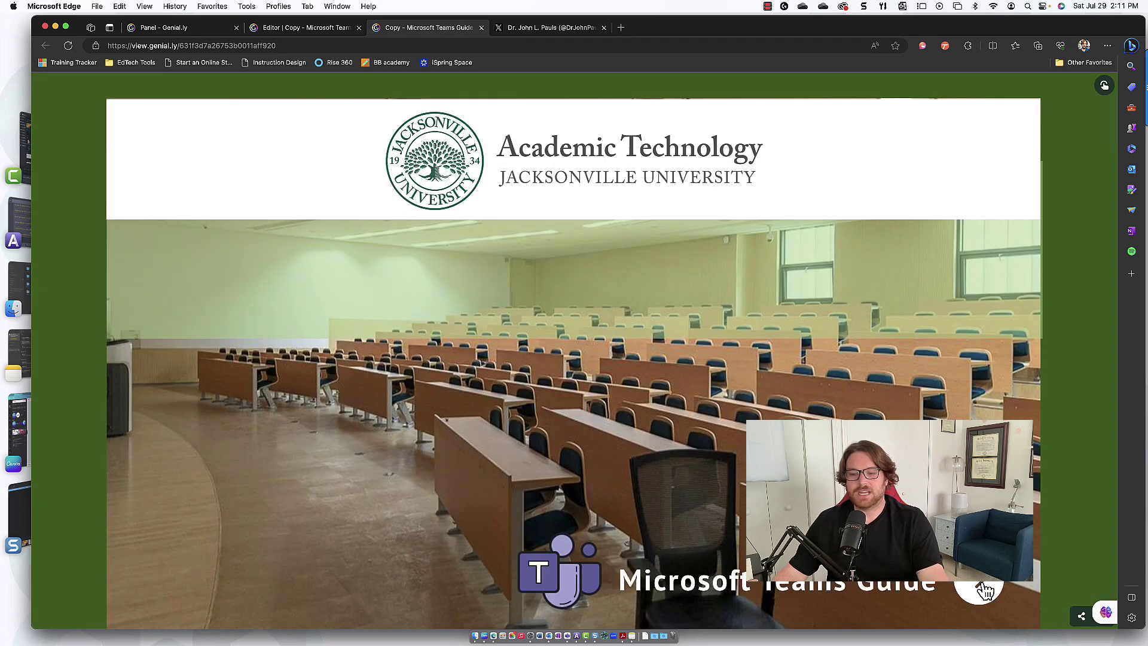
Step: In the live guide, go from cover to INDEX to CHAT IN TEAMS, home, then back to the editor
{"action": "left_click", "coordinate": [971, 586]}
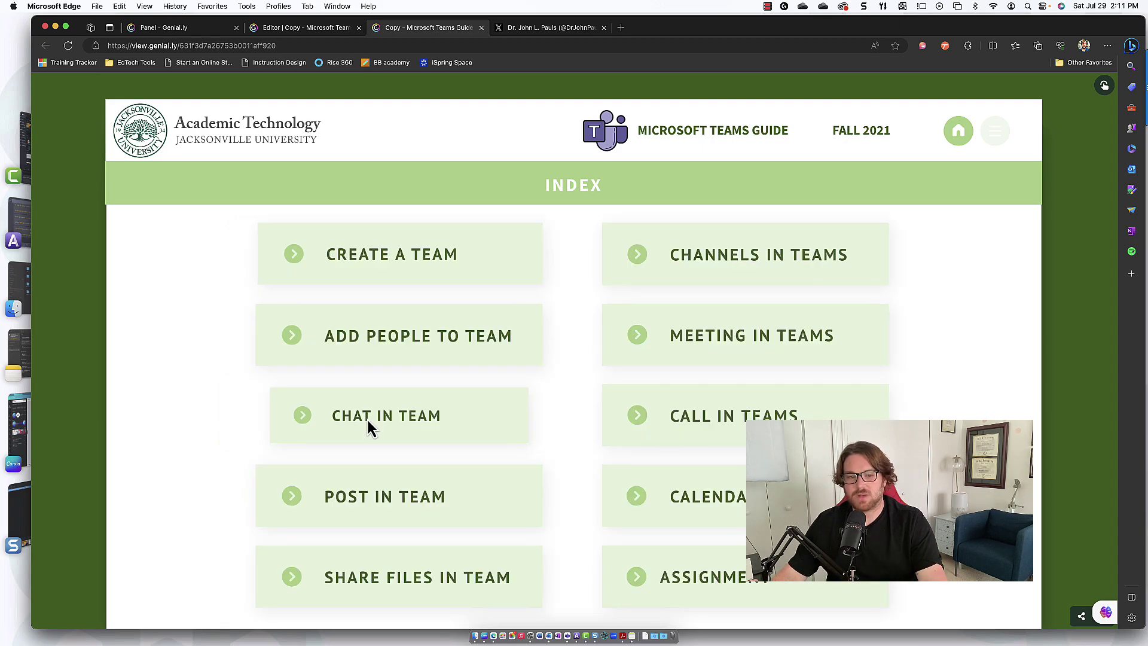
{"action": "left_click", "coordinate": [367, 420]}
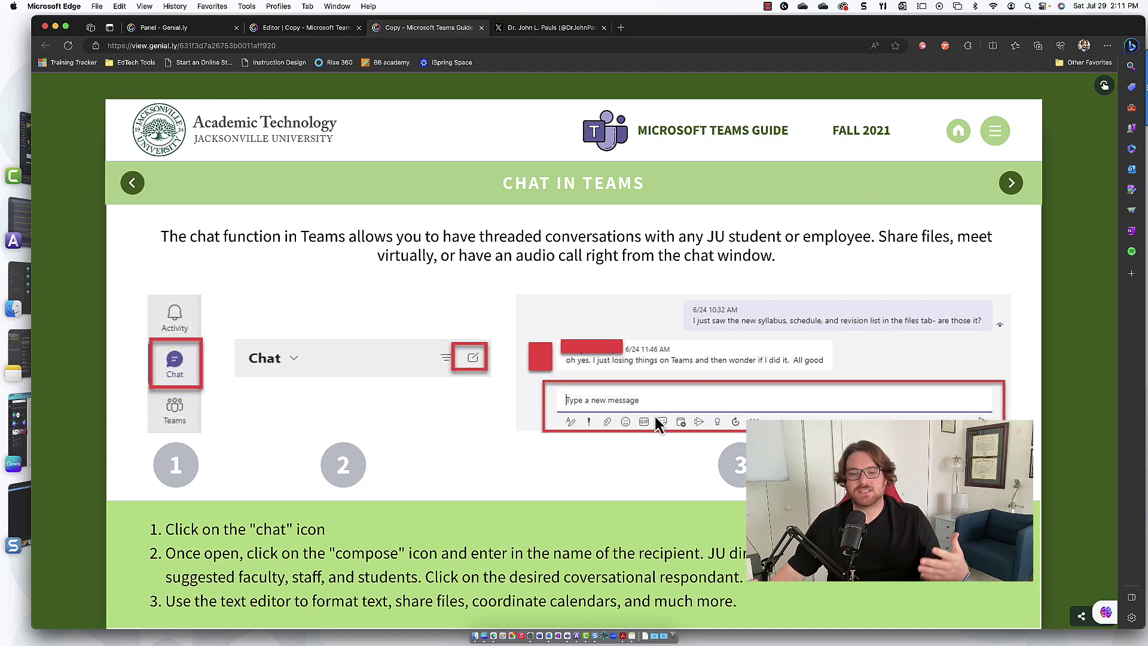
{"action": "left_click", "coordinate": [958, 131]}
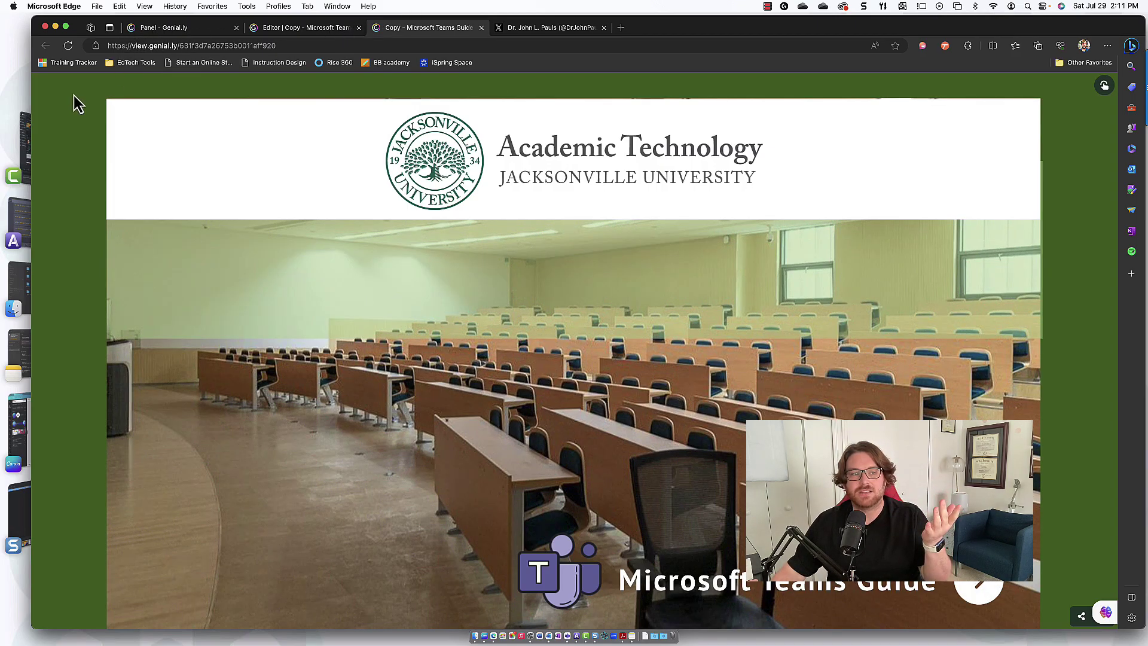
{"action": "key", "text": "ctrl+shift+Tab"}
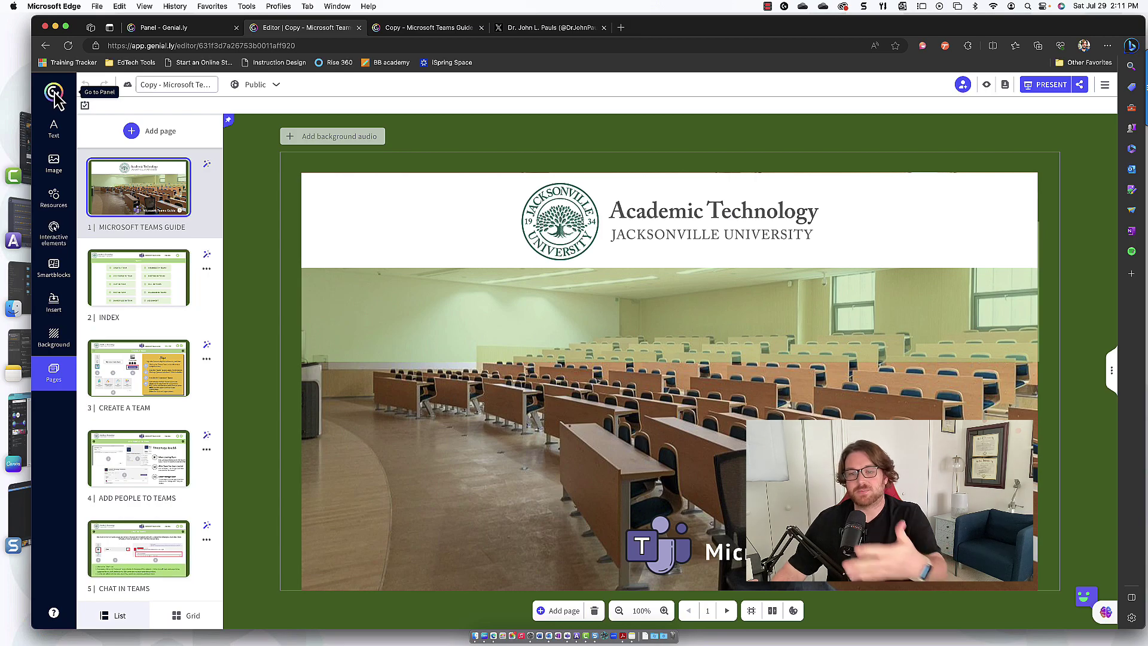
Step: Leave the Teams guide editor via the Genially logo to the creations dashboard
{"action": "left_click", "coordinate": [53, 93]}
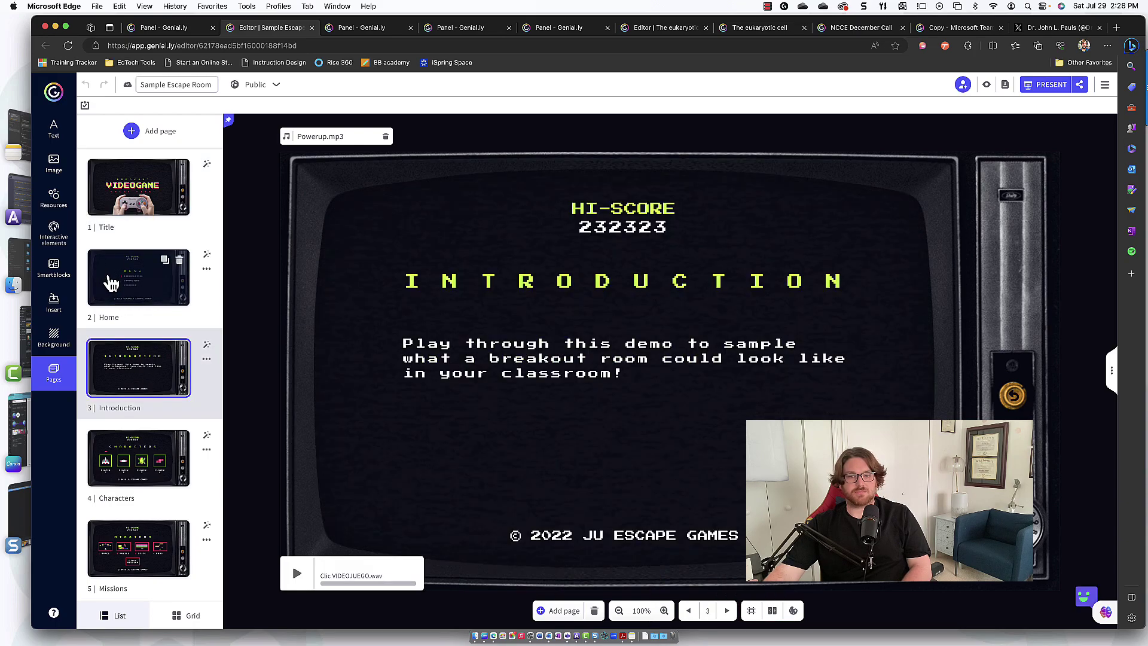
Step: View the escape room's Characters page, then its BREAKOUT VIDEOGAME title page
{"action": "left_click", "coordinate": [142, 455]}
{"action": "left_click", "coordinate": [125, 190]}
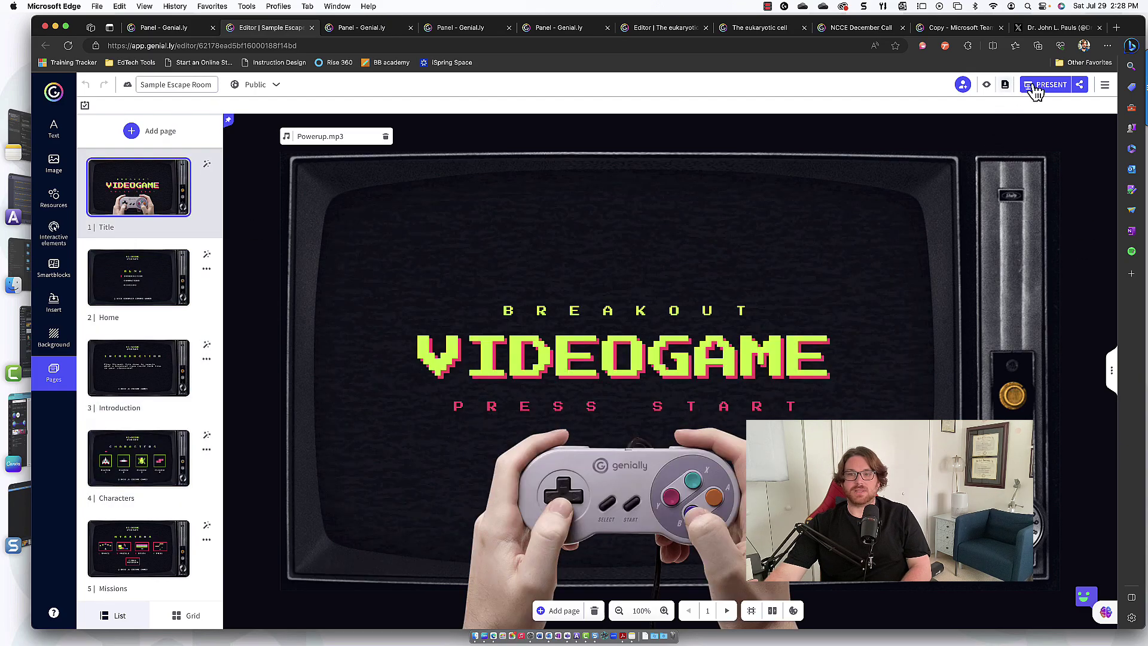
Step: Present the escape room with sound on, start the game and open its Missions menu
{"action": "left_click", "coordinate": [1033, 88]}
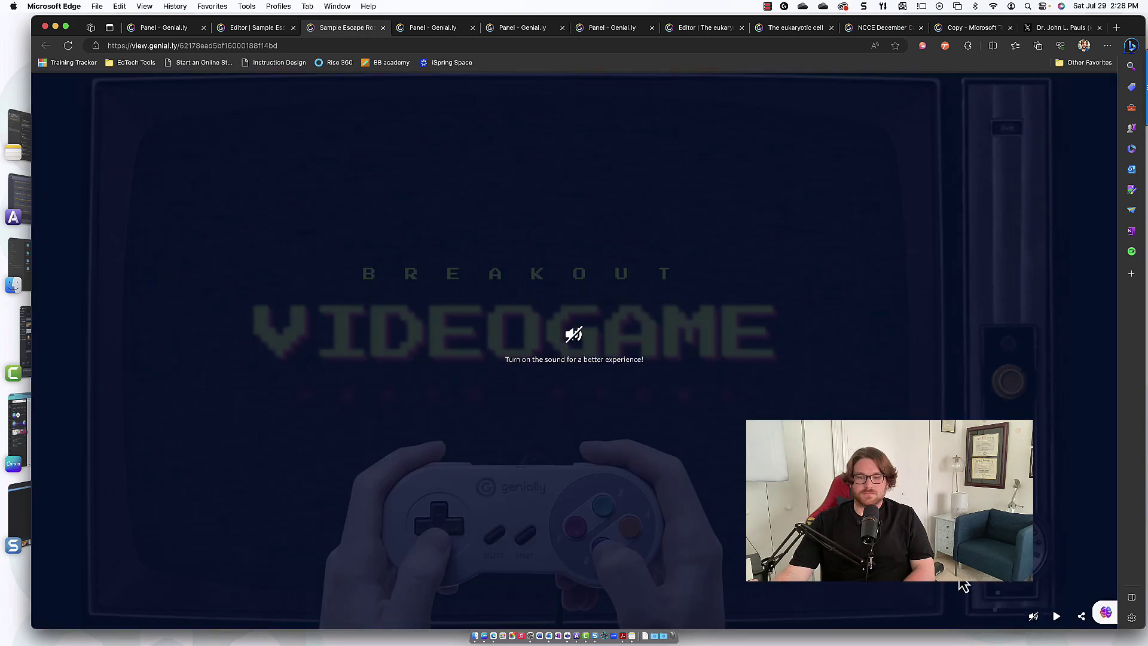
{"action": "left_click", "coordinate": [574, 337]}
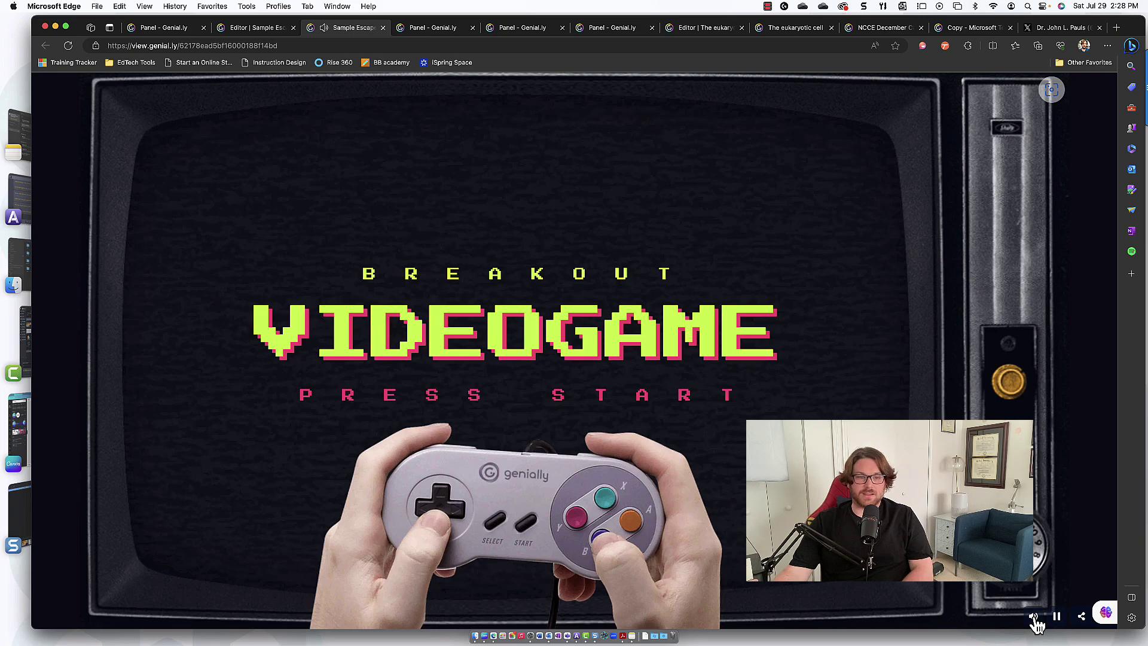
{"action": "left_click", "coordinate": [521, 524]}
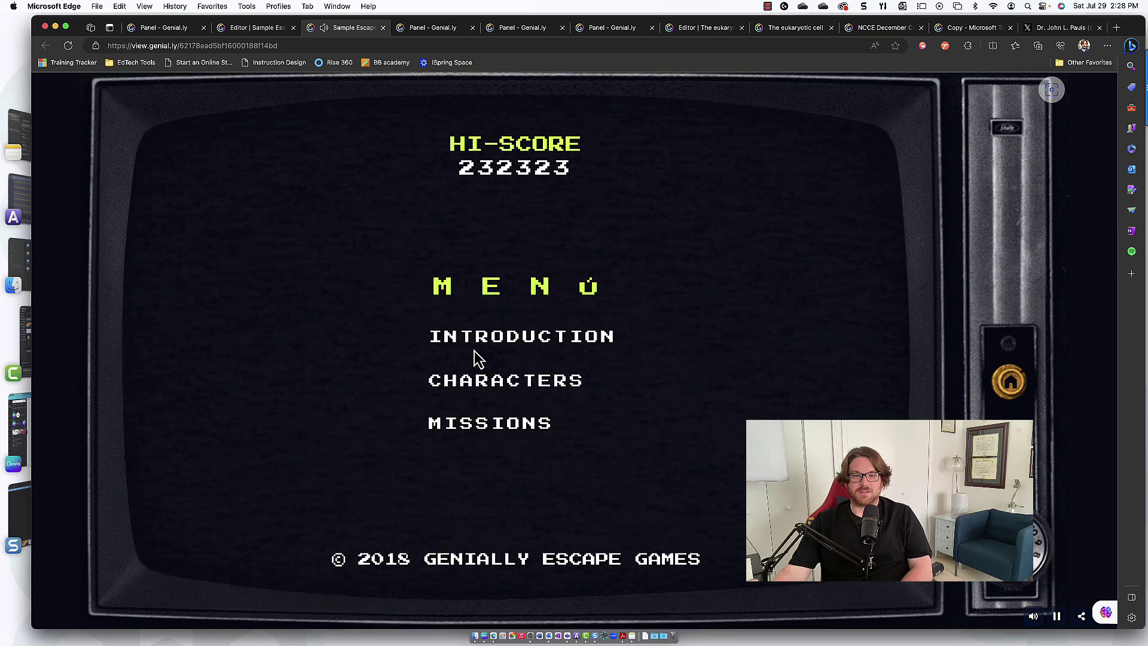
{"action": "left_click", "coordinate": [477, 433]}
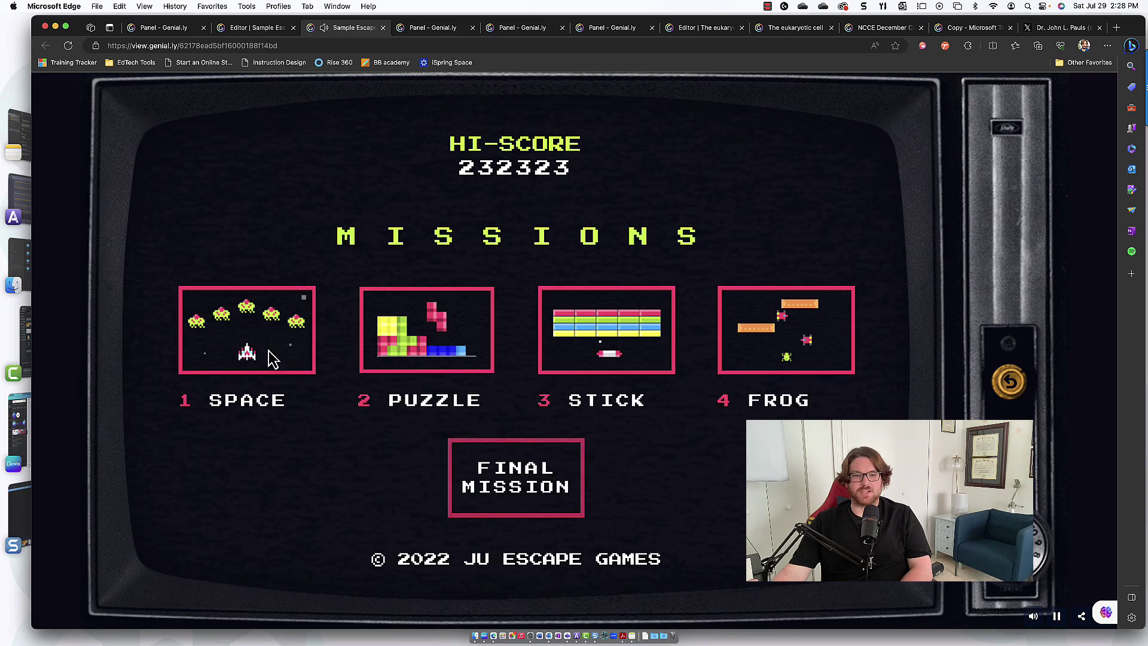
Step: Play the Space mission, return to MISSIONS, and open the final mission's number lock
{"action": "left_click", "coordinate": [268, 350]}
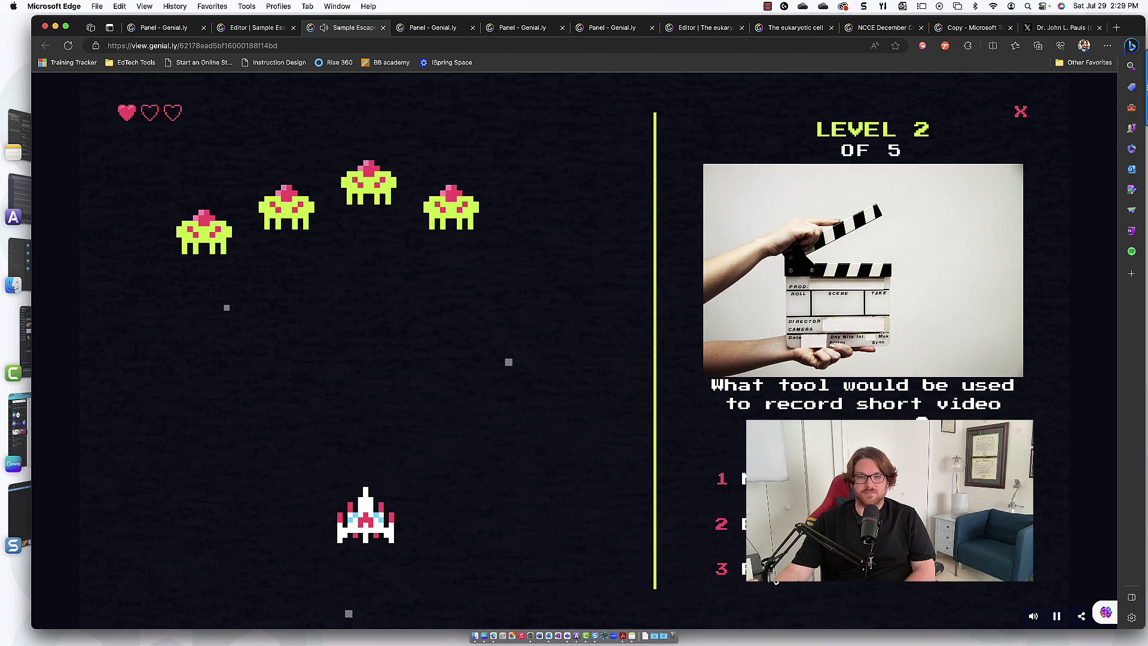
{"action": "left_click", "coordinate": [723, 526]}
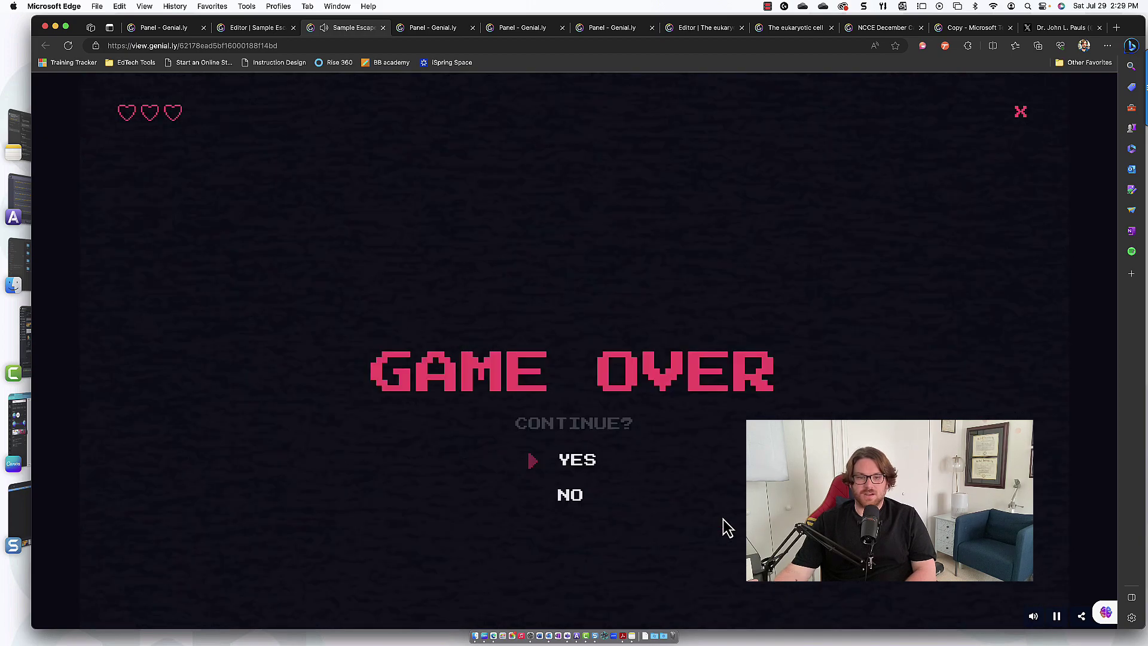
{"action": "left_click", "coordinate": [570, 467]}
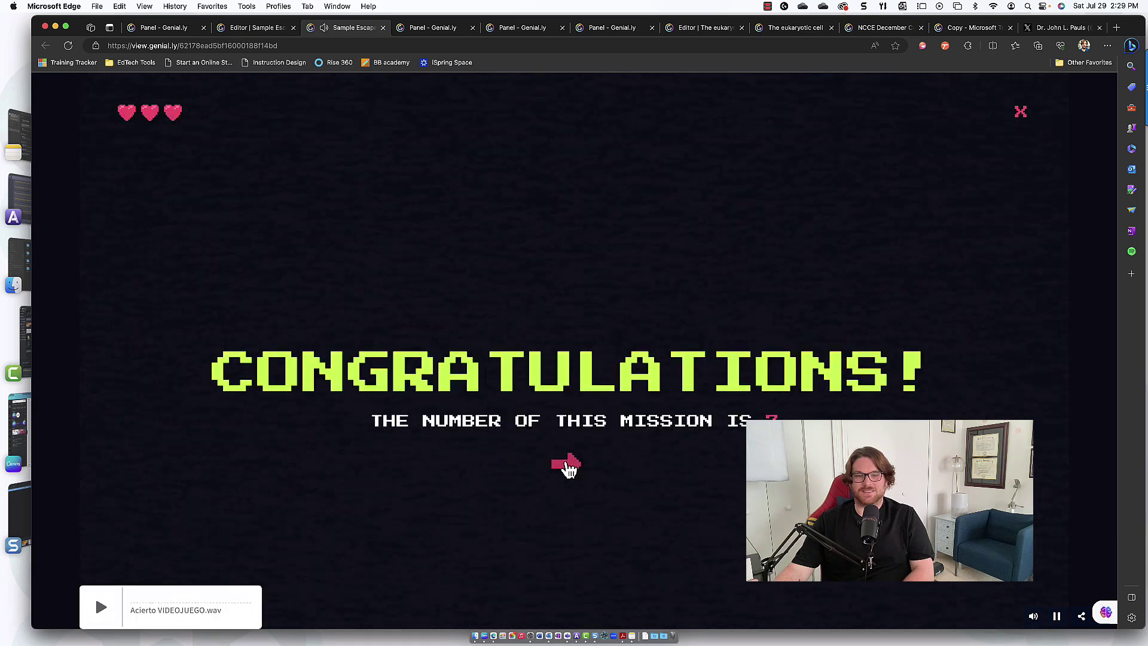
{"action": "left_click", "coordinate": [568, 465]}
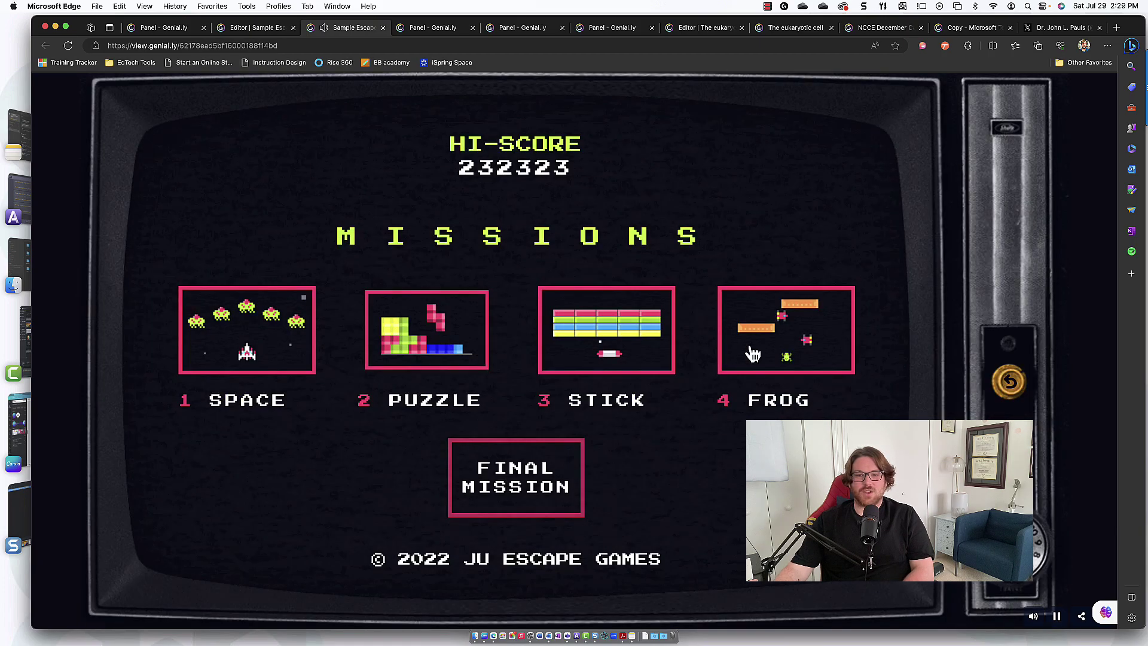
{"action": "left_click", "coordinate": [534, 493]}
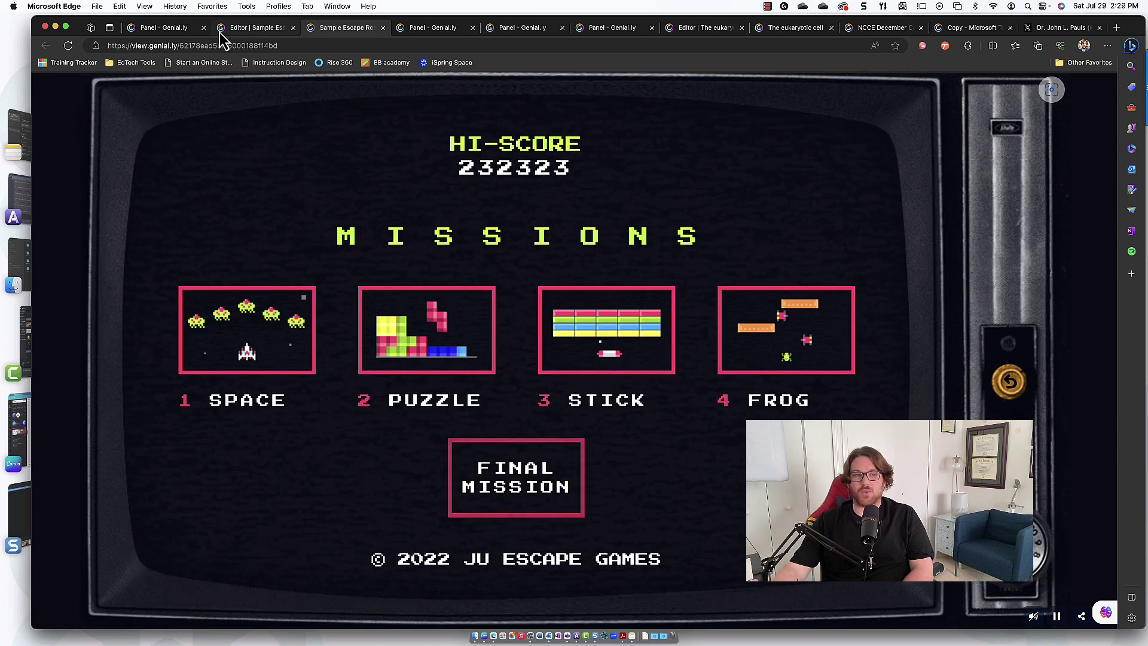
Step: Open The eukaryotic cell image and reveal each organelle card, including Golgi Apparatus, Cytoplasm and Nucleus
{"action": "left_click", "coordinate": [176, 31]}
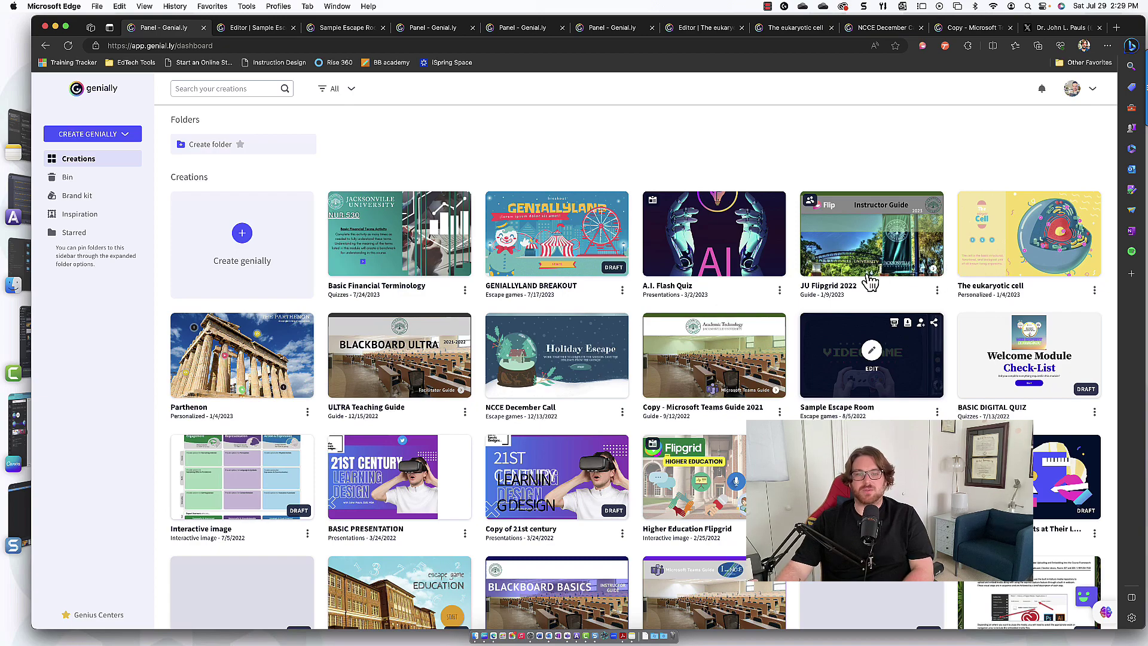
{"action": "left_click", "coordinate": [1010, 210]}
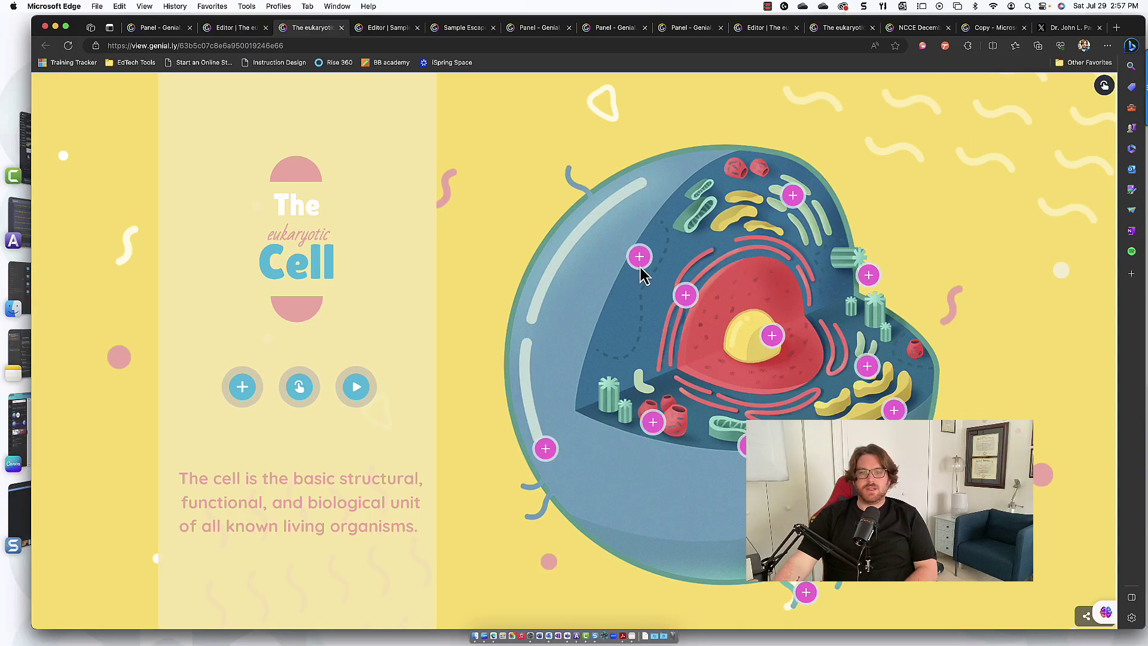
{"action": "mouse_move", "coordinate": [639, 259]}
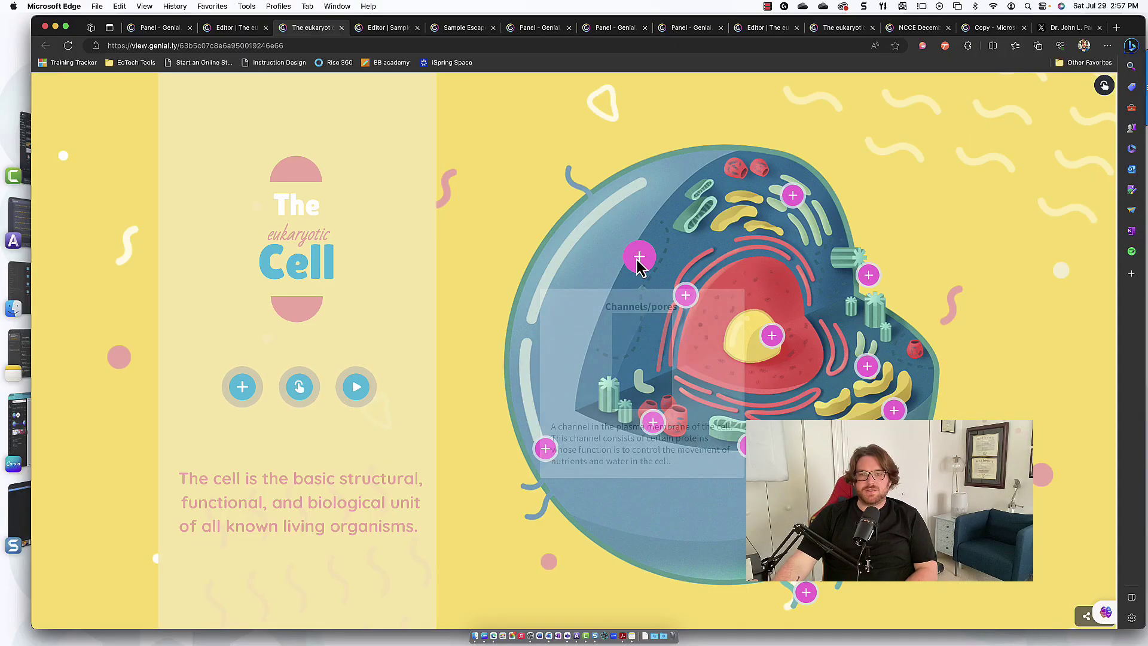
{"action": "mouse_move", "coordinate": [794, 199]}
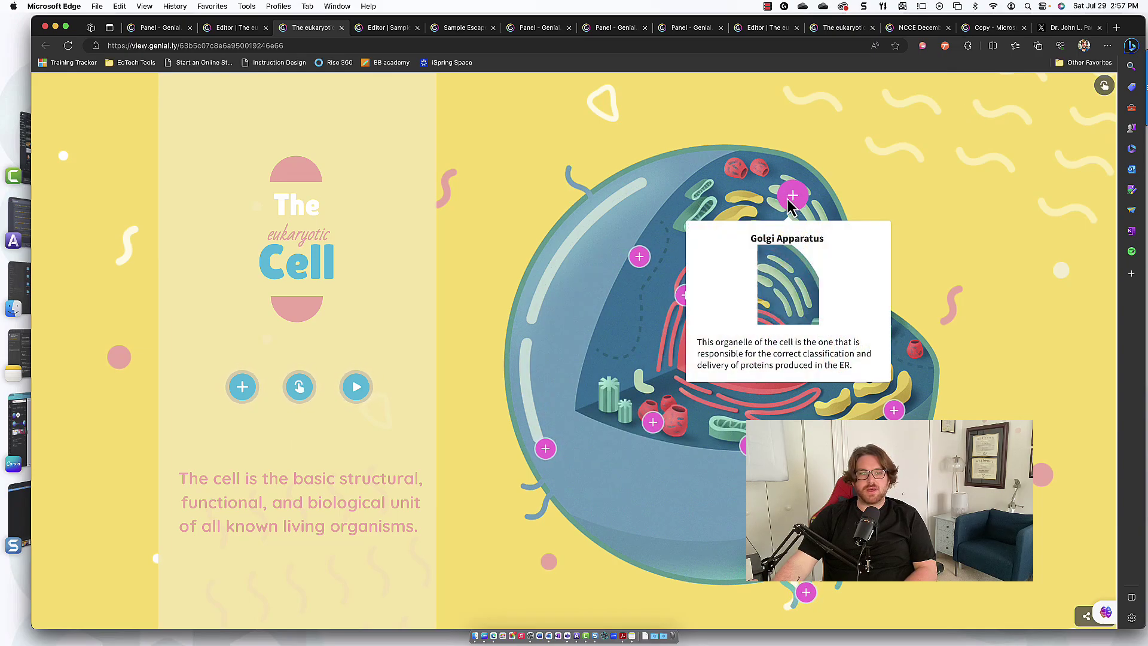
{"action": "mouse_move", "coordinate": [686, 302]}
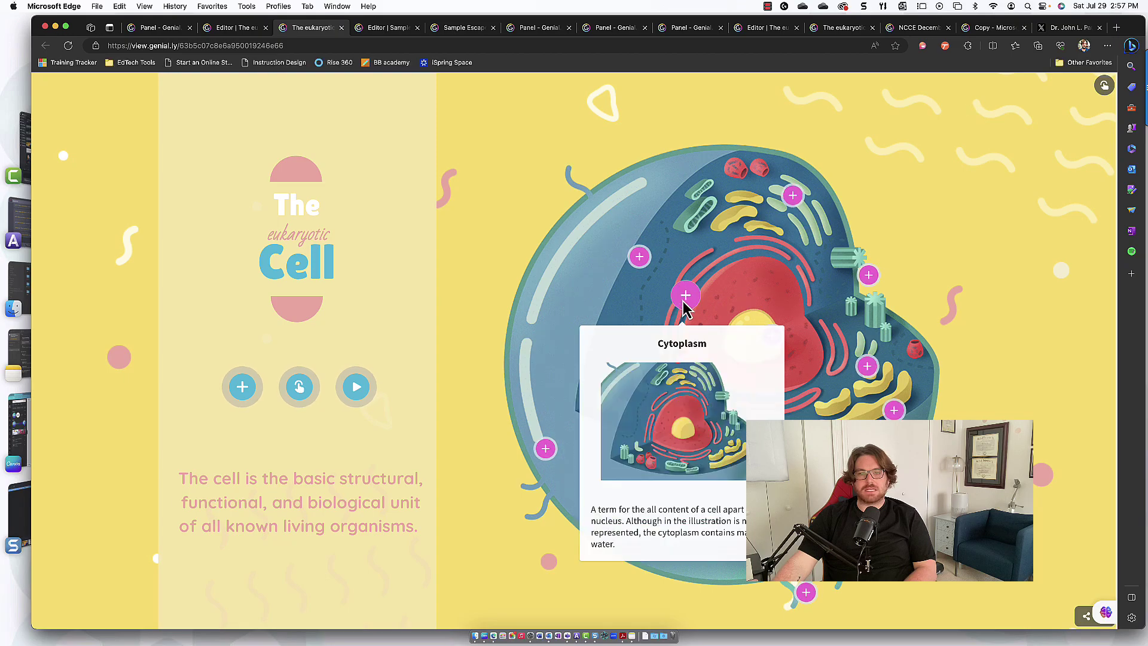
{"action": "mouse_move", "coordinate": [870, 282]}
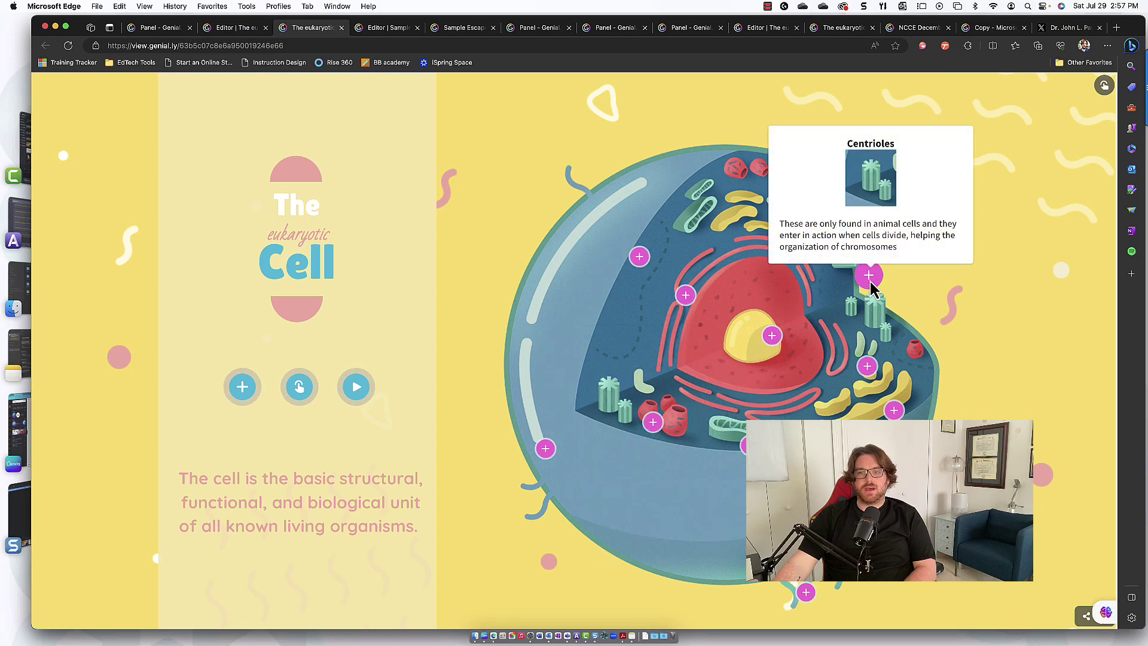
{"action": "mouse_move", "coordinate": [772, 335]}
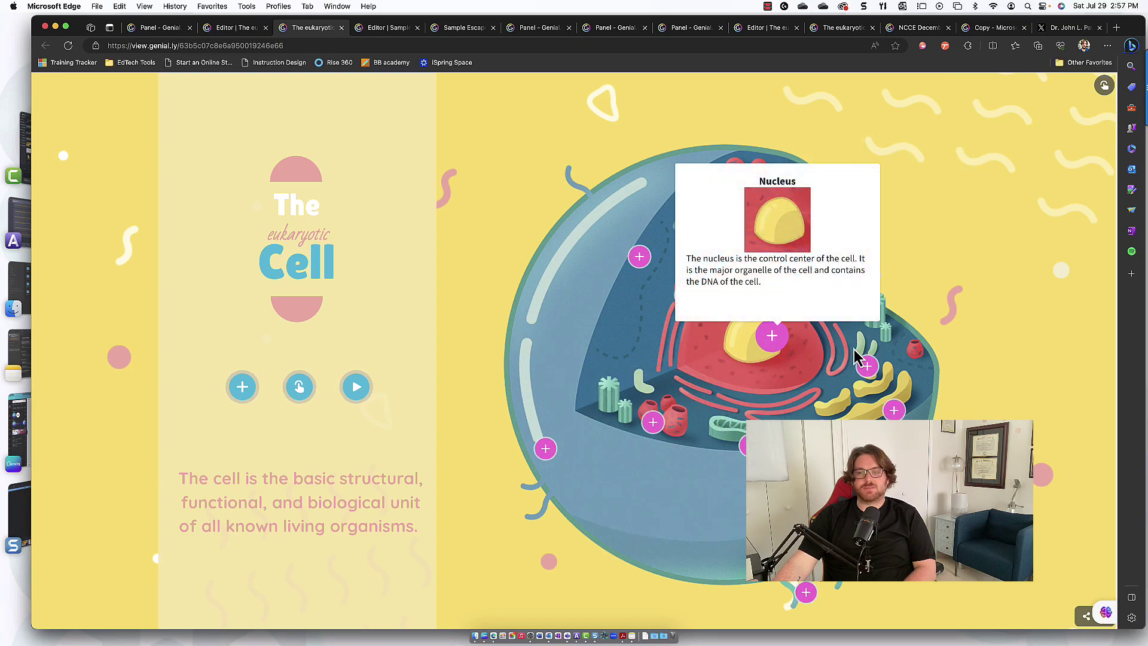
{"action": "mouse_move", "coordinate": [895, 413]}
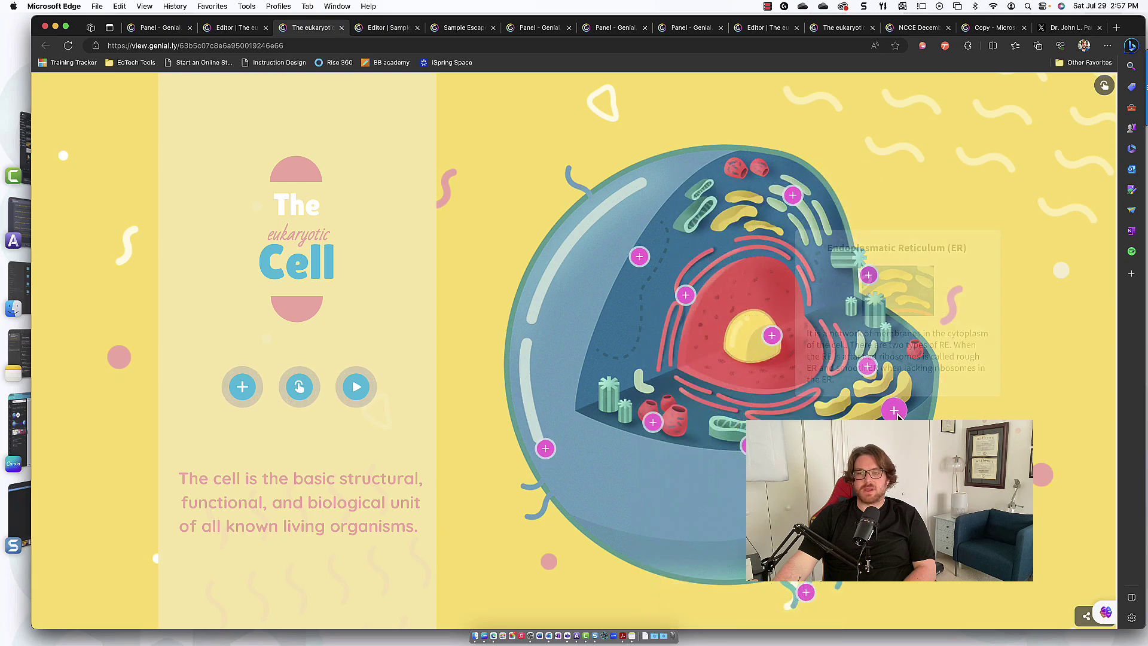
{"action": "mouse_move", "coordinate": [653, 422]}
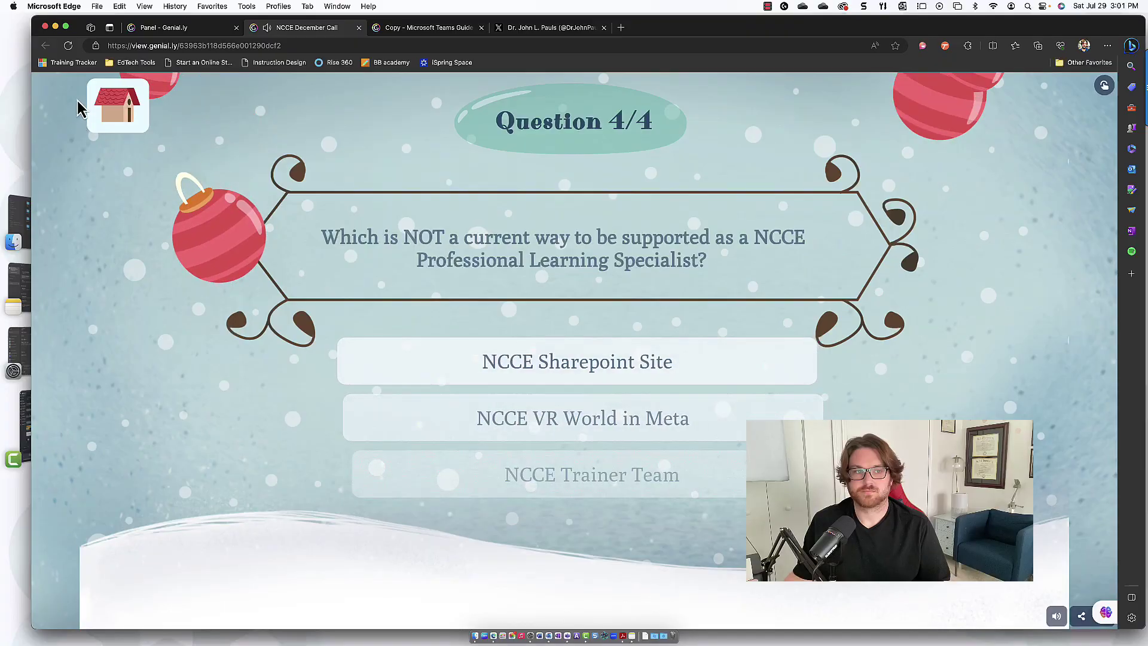
Step: Cancel the first leave prompt with BACK, then exit the quiz to the Holiday Escape title
{"action": "left_click", "coordinate": [114, 107]}
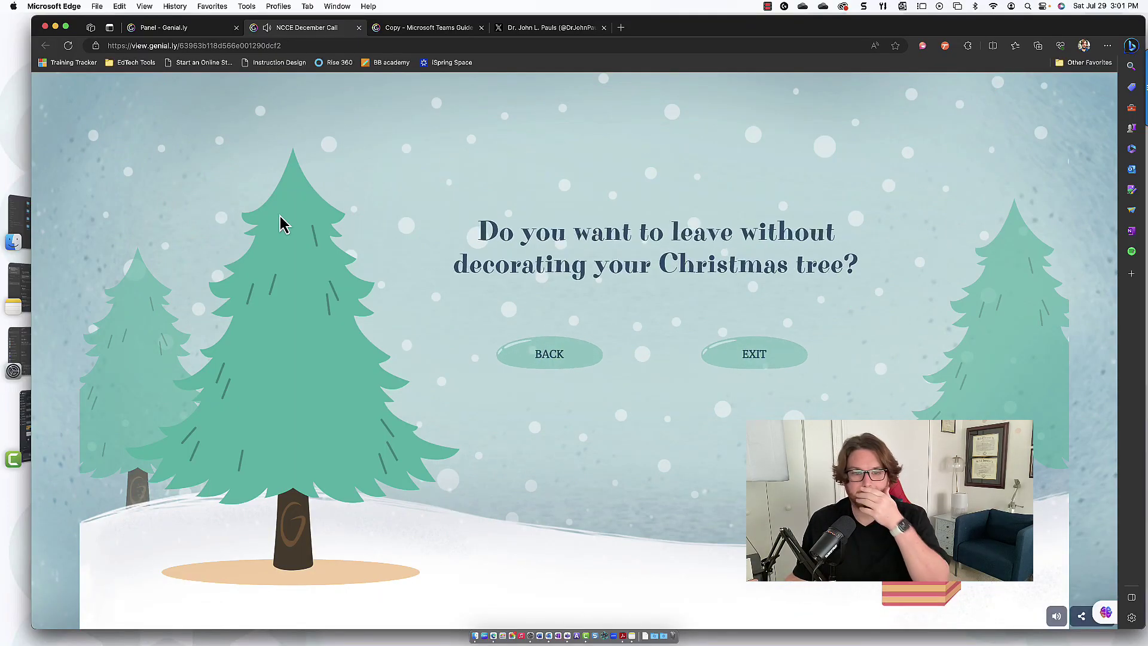
{"action": "left_click", "coordinate": [550, 366]}
{"action": "left_click", "coordinate": [117, 113]}
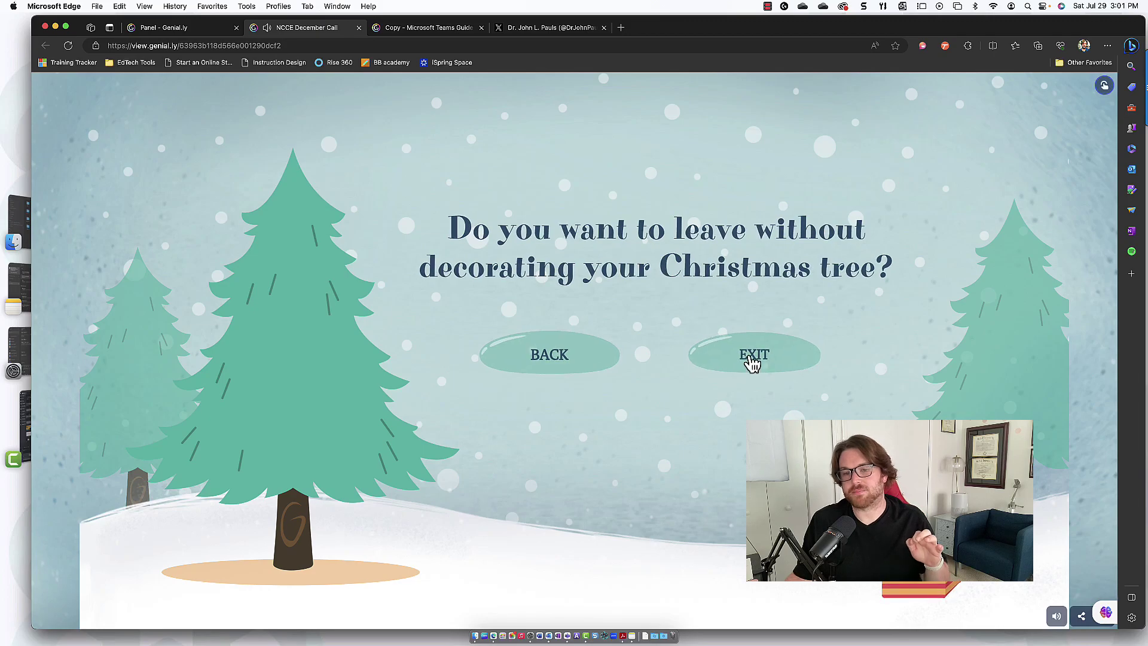
{"action": "left_click", "coordinate": [751, 361]}
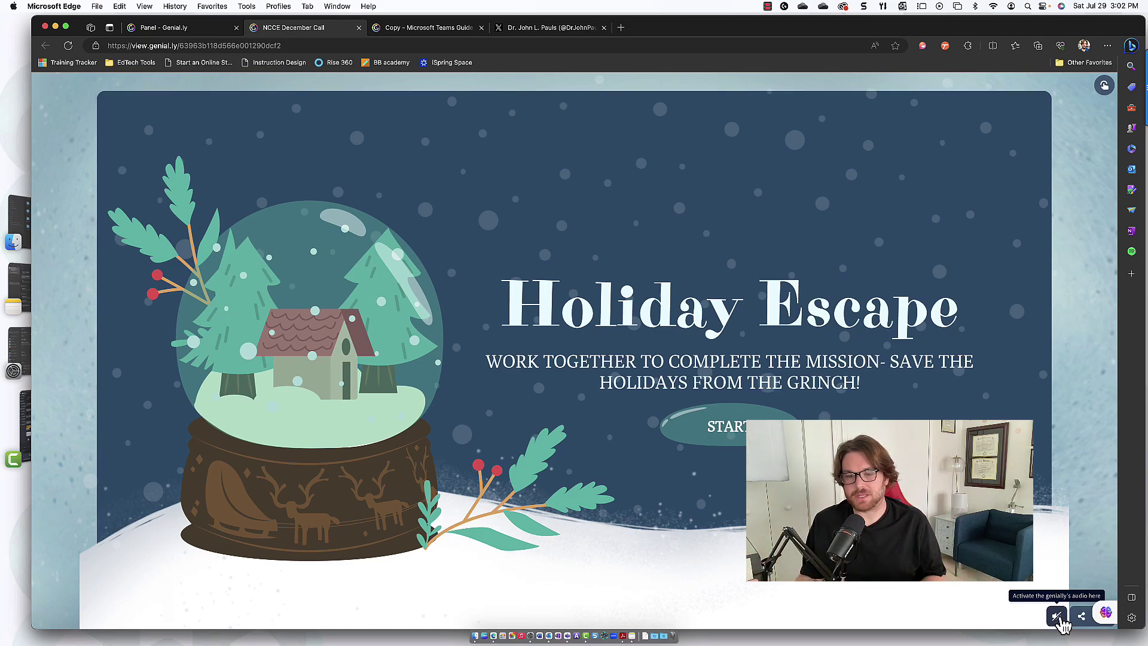
Step: Start the Holiday Escape to reach its four snow-globe Missions map
{"action": "left_click", "coordinate": [740, 432]}
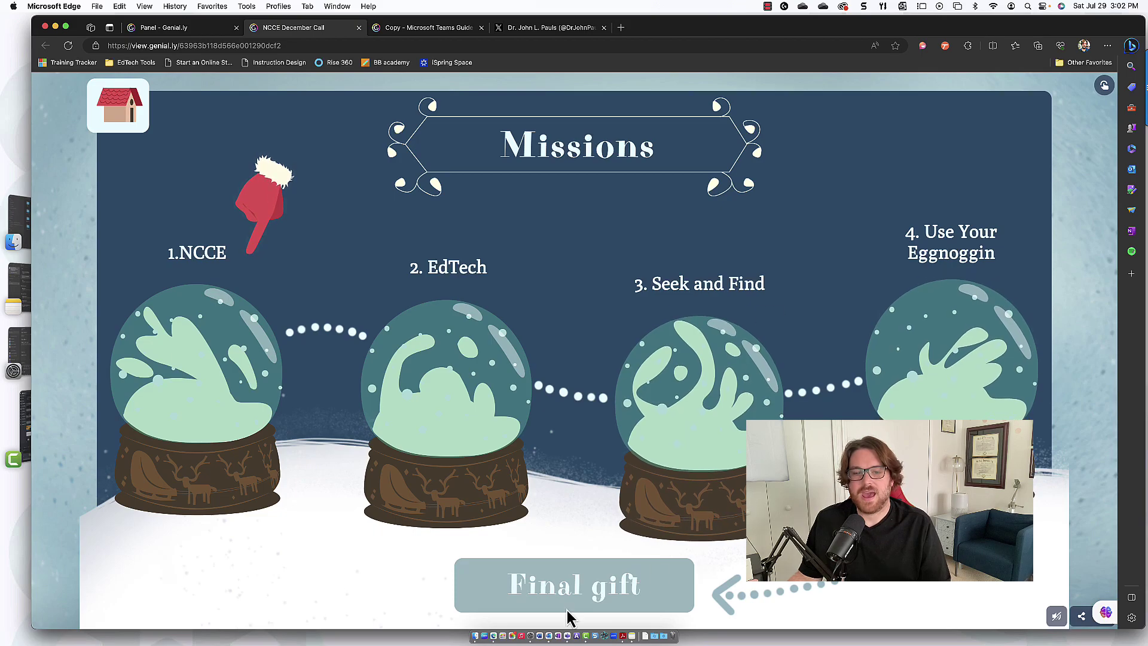
Step: Answer NCCE Question 1/4 wrongly with the mission-statement and edtech-innovation options, then return to the dashboard
{"action": "left_click", "coordinate": [168, 341]}
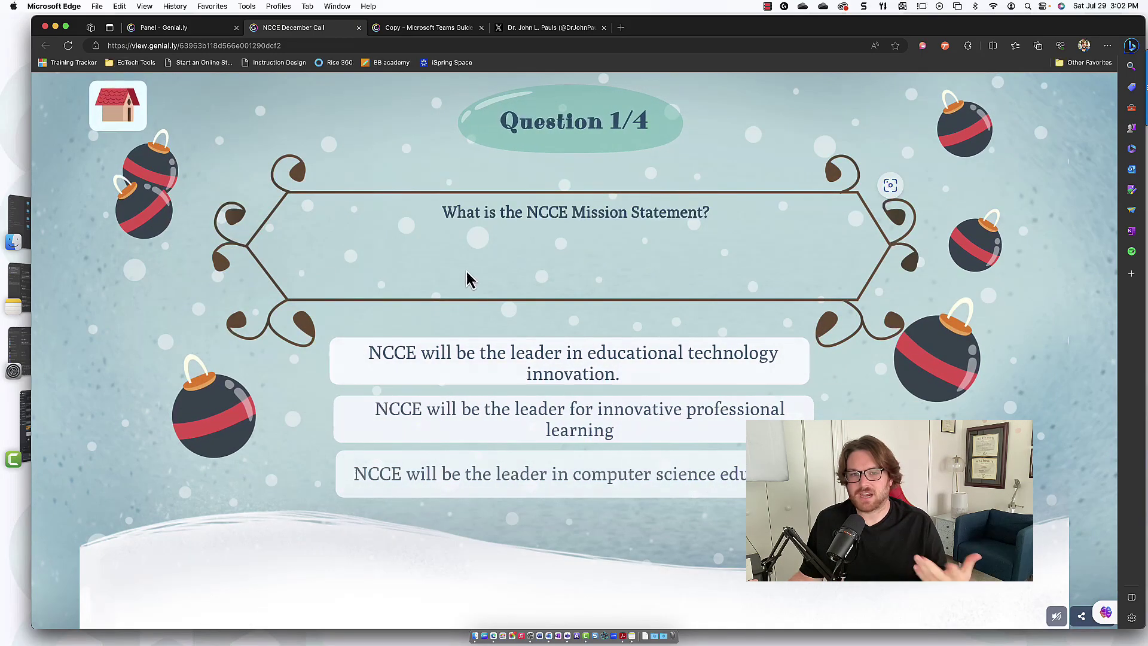
{"action": "left_click", "coordinate": [507, 441]}
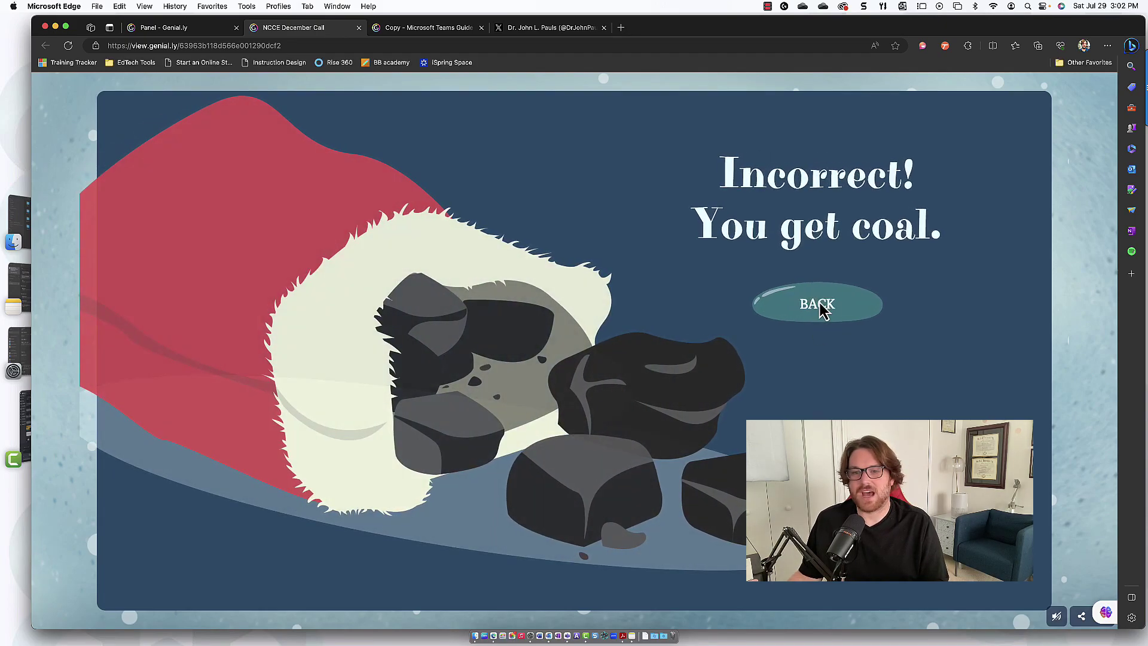
{"action": "left_click", "coordinate": [815, 305]}
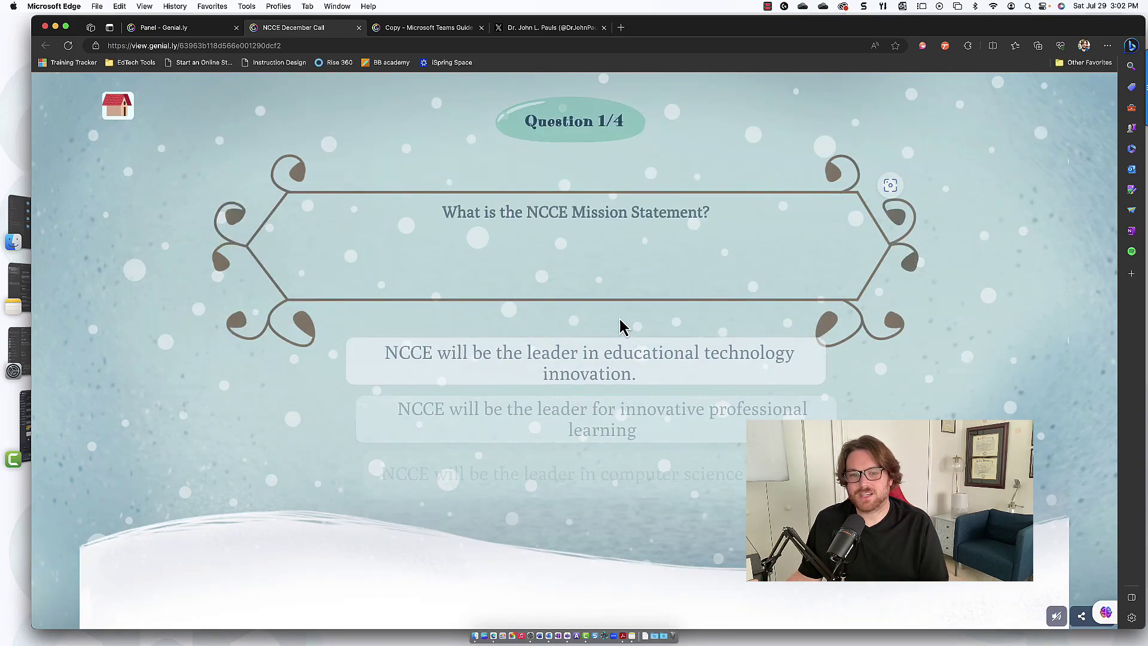
{"action": "left_click", "coordinate": [517, 380]}
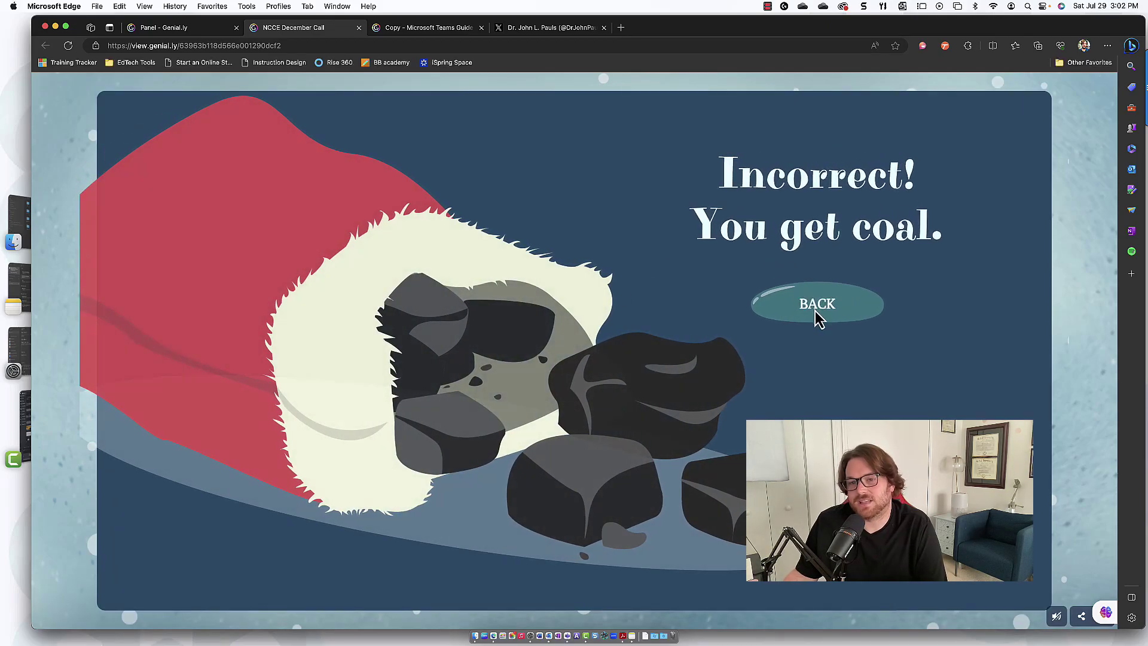
{"action": "left_click", "coordinate": [816, 306]}
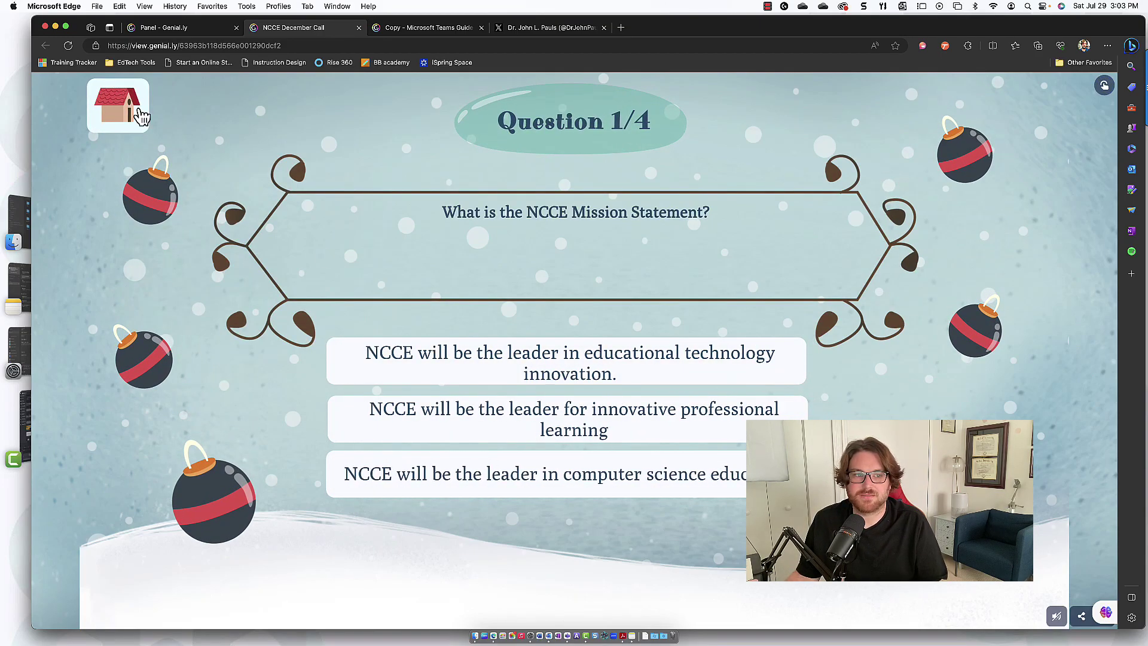
{"action": "left_click", "coordinate": [135, 118]}
{"action": "left_click", "coordinate": [173, 27]}
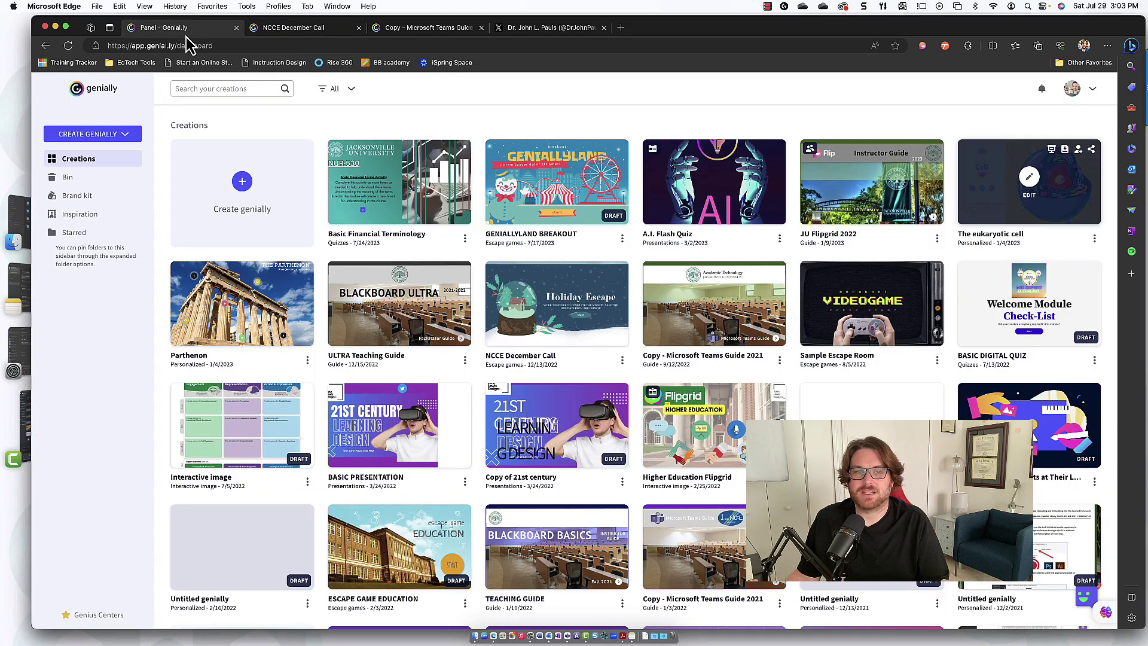
Step: Bring up the menu-bar screen recorder's options to reach Stop Recording
{"action": "left_click", "coordinate": [769, 7]}
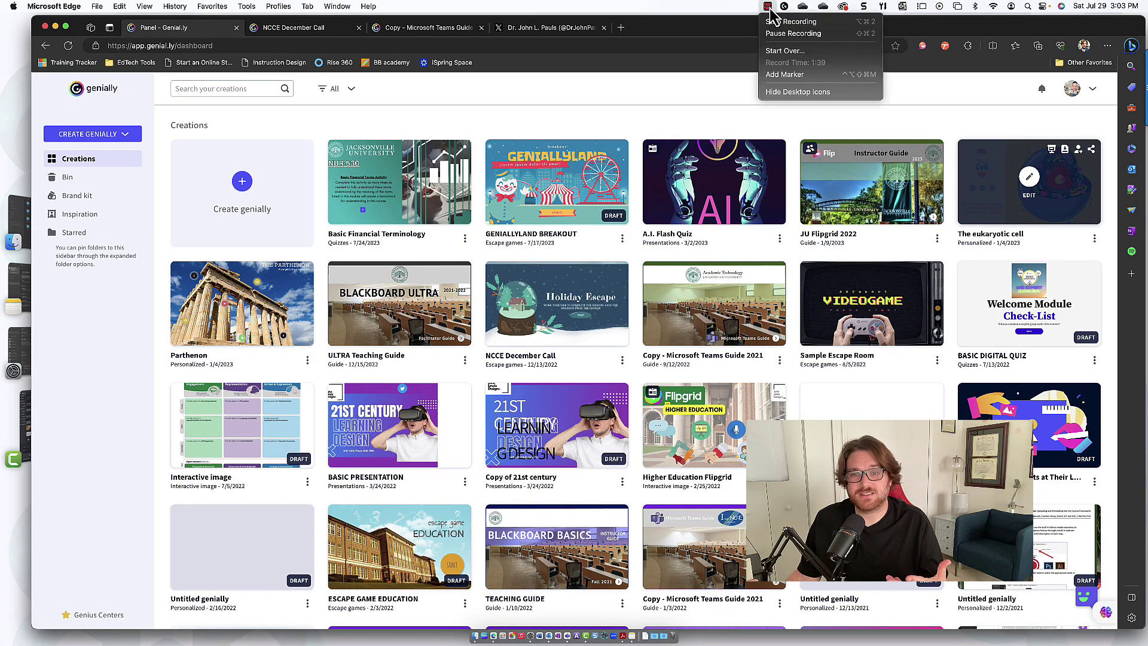
{"action": "left_click", "coordinate": [769, 7]}
{"action": "left_click", "coordinate": [769, 8]}
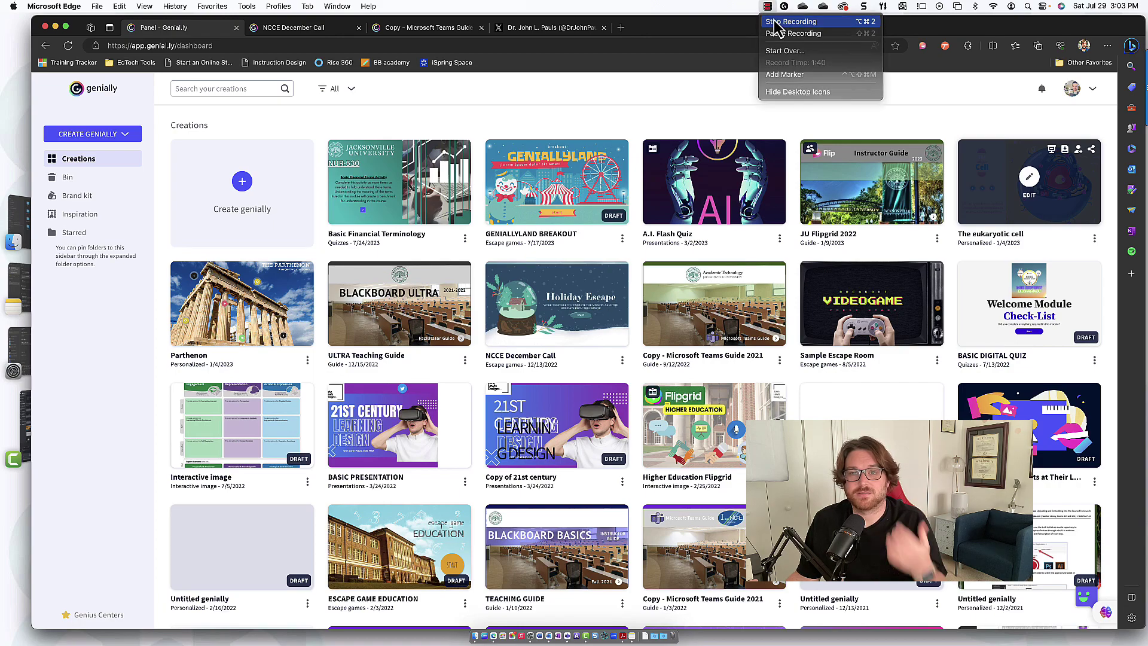